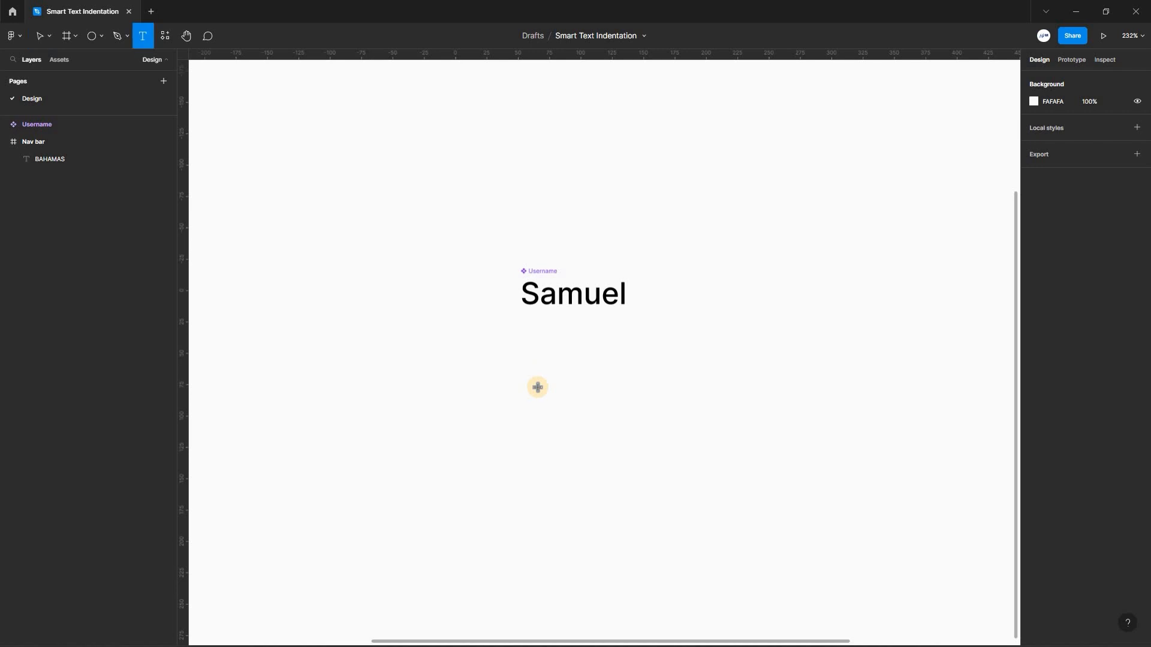
# Add the text "S" below the Username component and align it with the component's left edge.
pyautogui.click(581, 399)
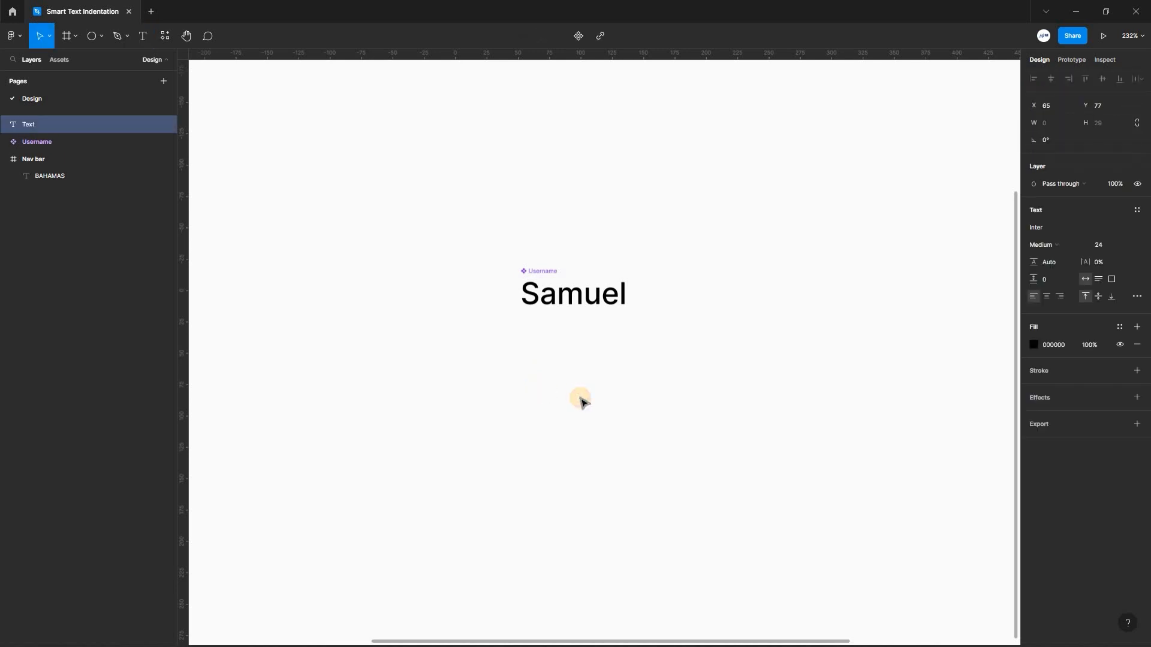
pyautogui.write('S')
pyautogui.press('Escape')
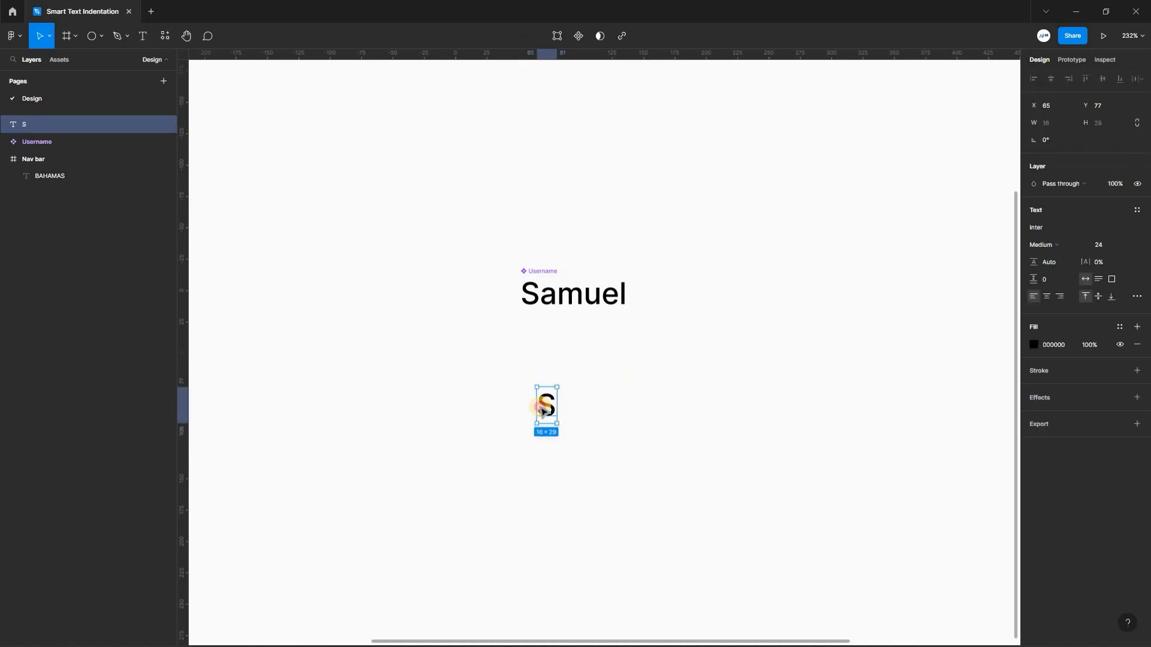
pyautogui.moveTo(539, 410); pyautogui.dragTo(522, 398)
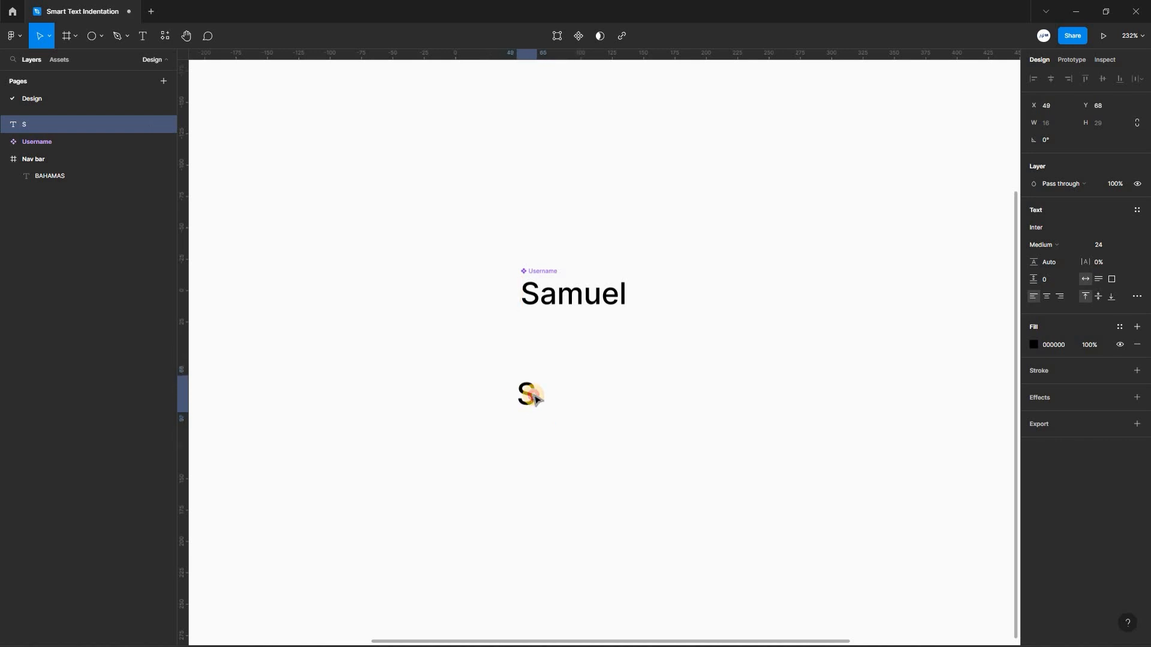
pyautogui.click(589, 390)
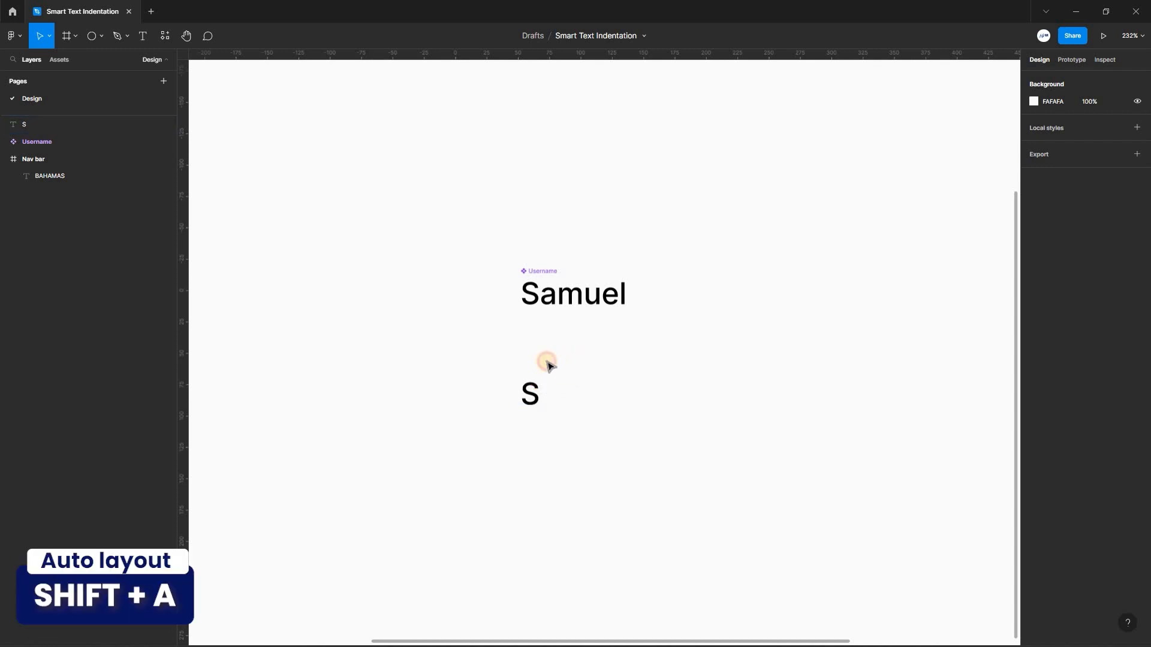
# Wrap the "S" text in an auto layout frame.
pyautogui.click(539, 390)
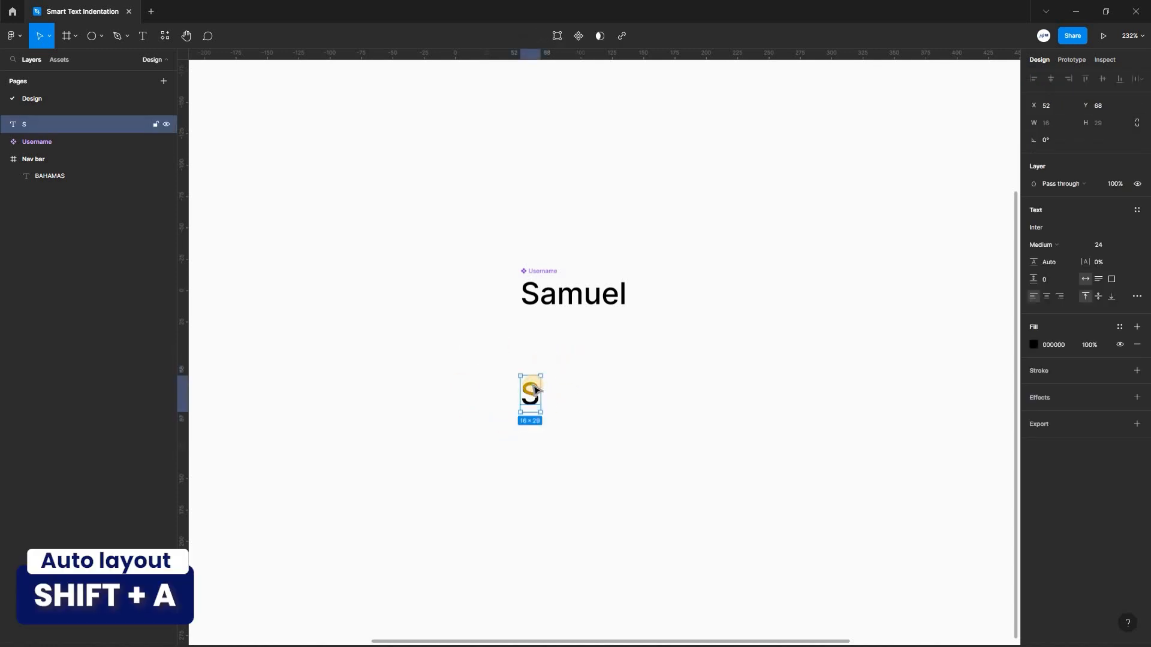
pyautogui.hotkey('shift', 'a')
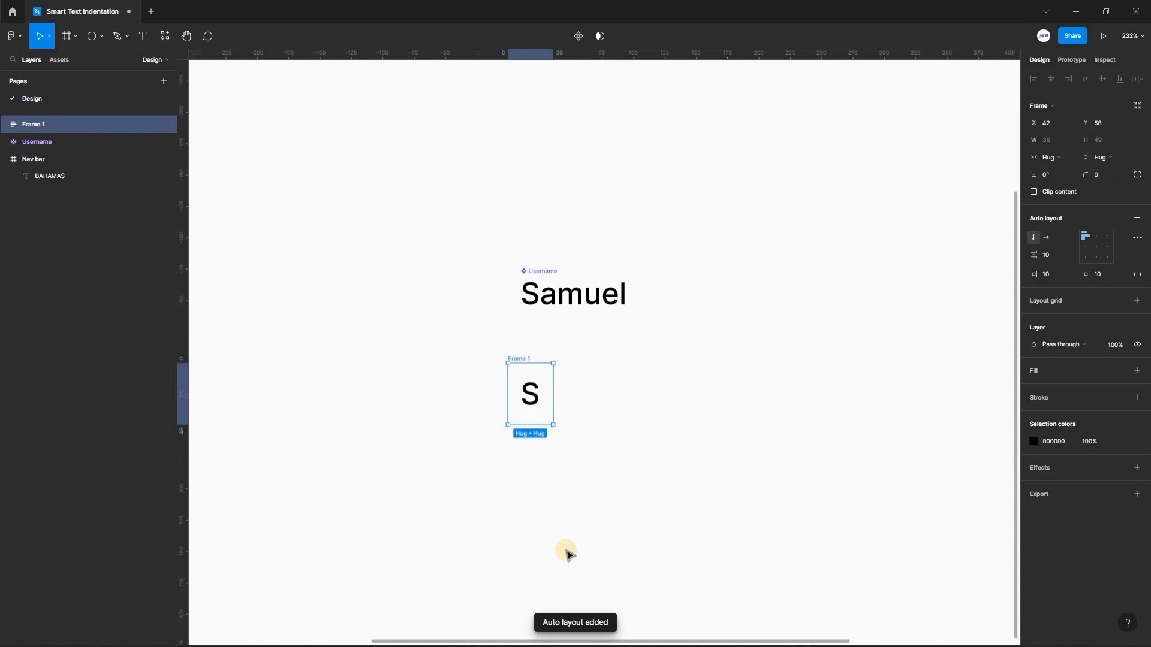
pyautogui.click(573, 352)
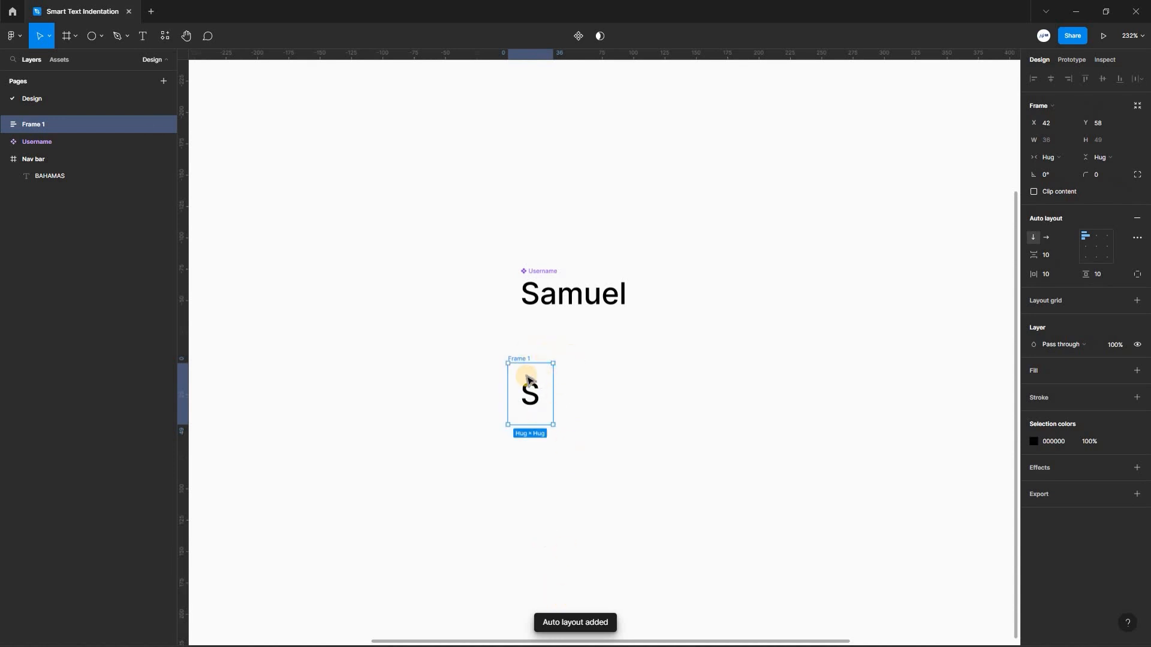
# Add a solid bright blue fill to the auto layout frame around the "S".
pyautogui.click(521, 359)
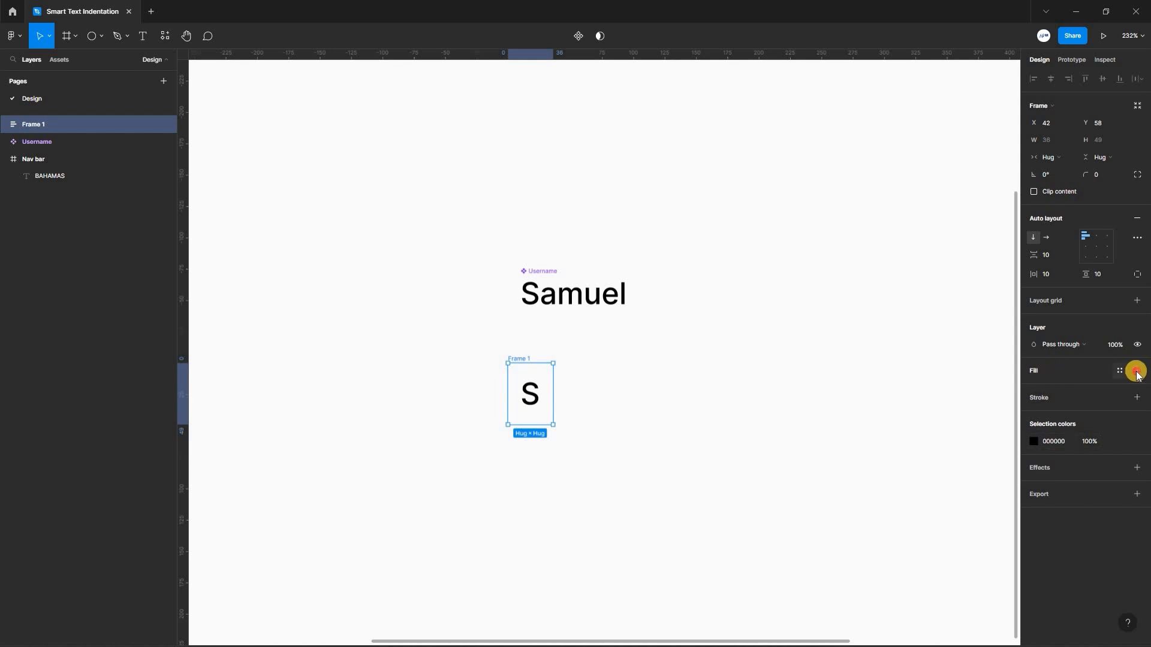
pyautogui.click(1138, 371)
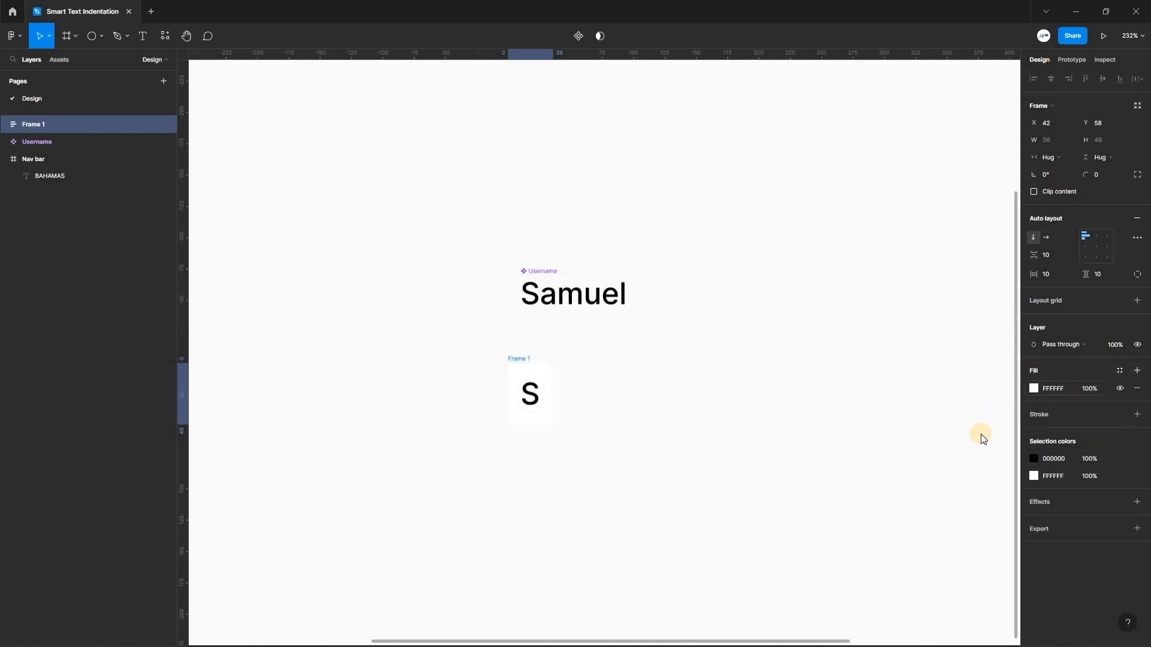
pyautogui.click(1034, 388)
pyautogui.click(976, 517)
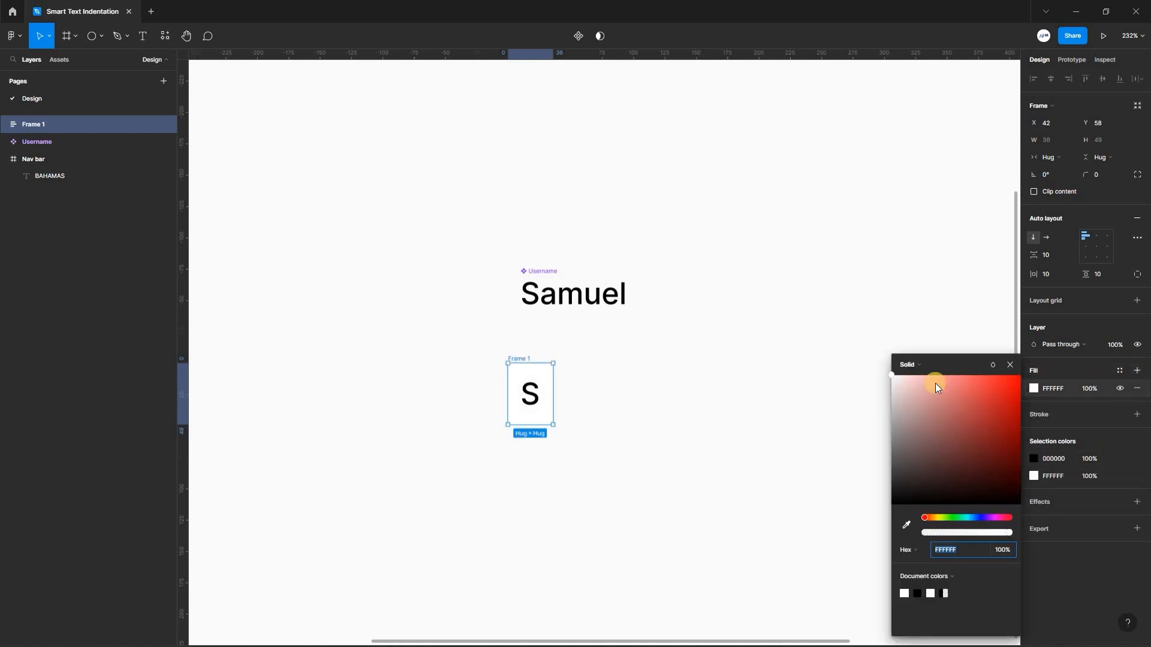
pyautogui.moveTo(944, 388); pyautogui.dragTo(987, 384)
pyautogui.click(406, 308)
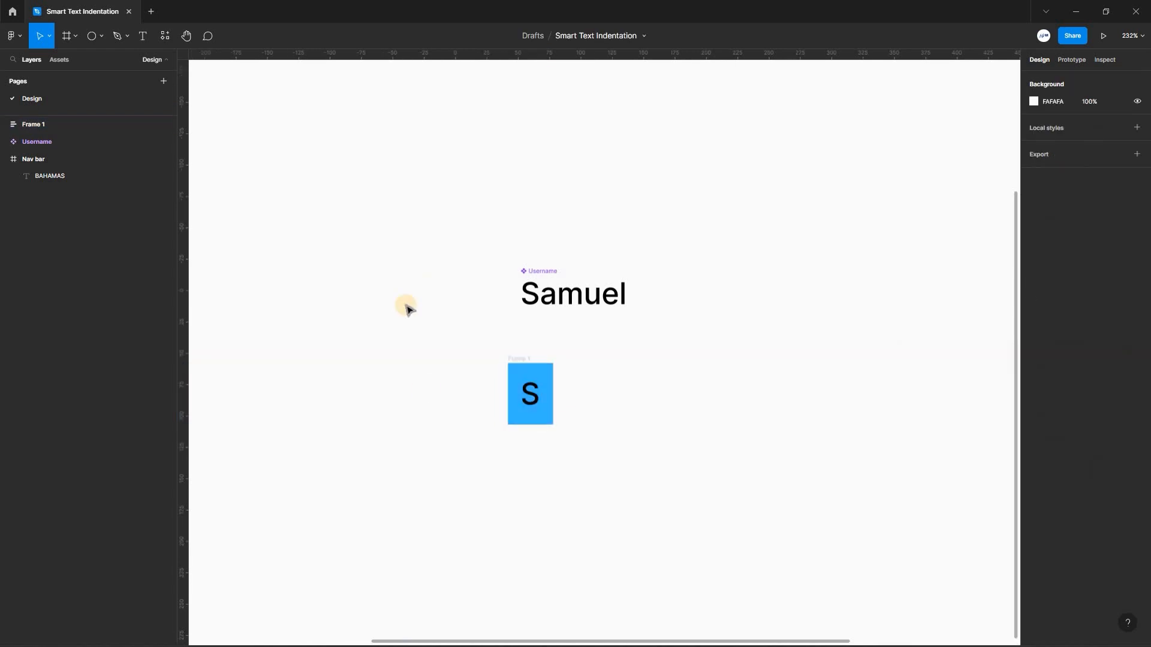
# Switch the blue frame to fixed width and fixed height and set both to 44.
pyautogui.click(519, 359)
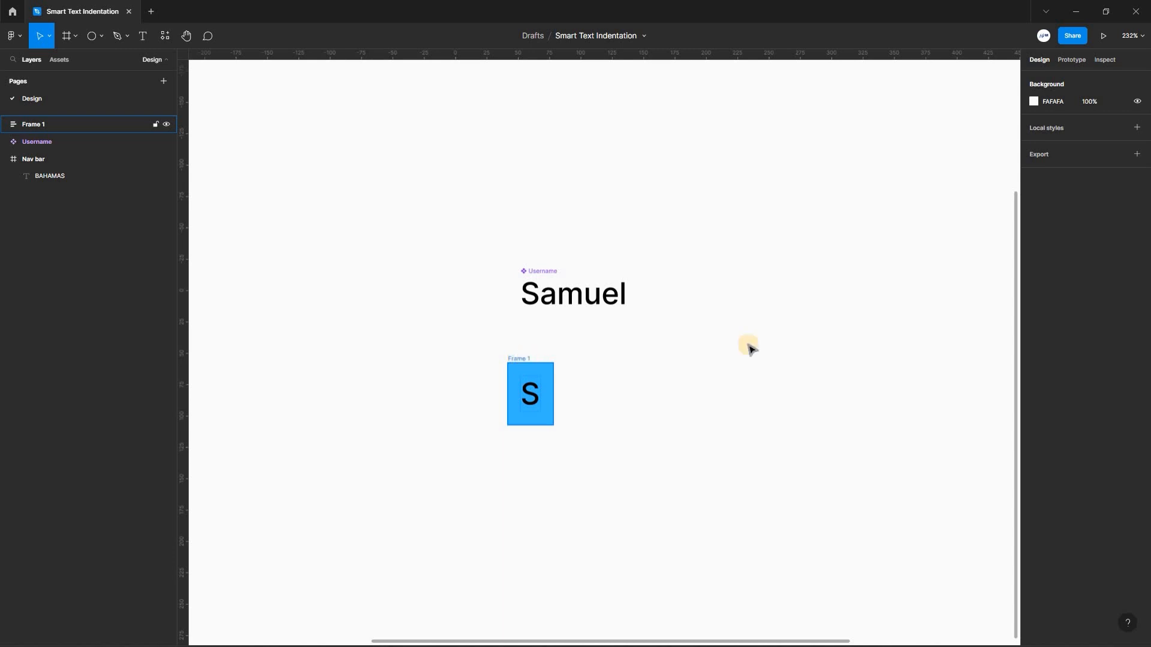
pyautogui.click(1067, 156)
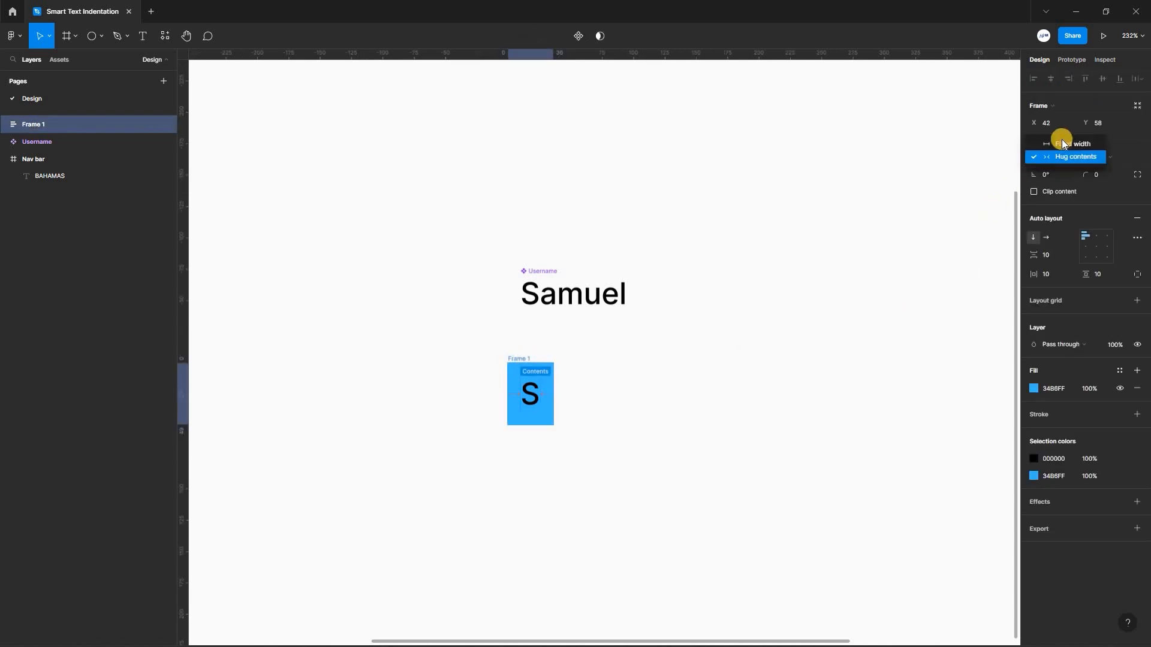
pyautogui.click(1058, 146)
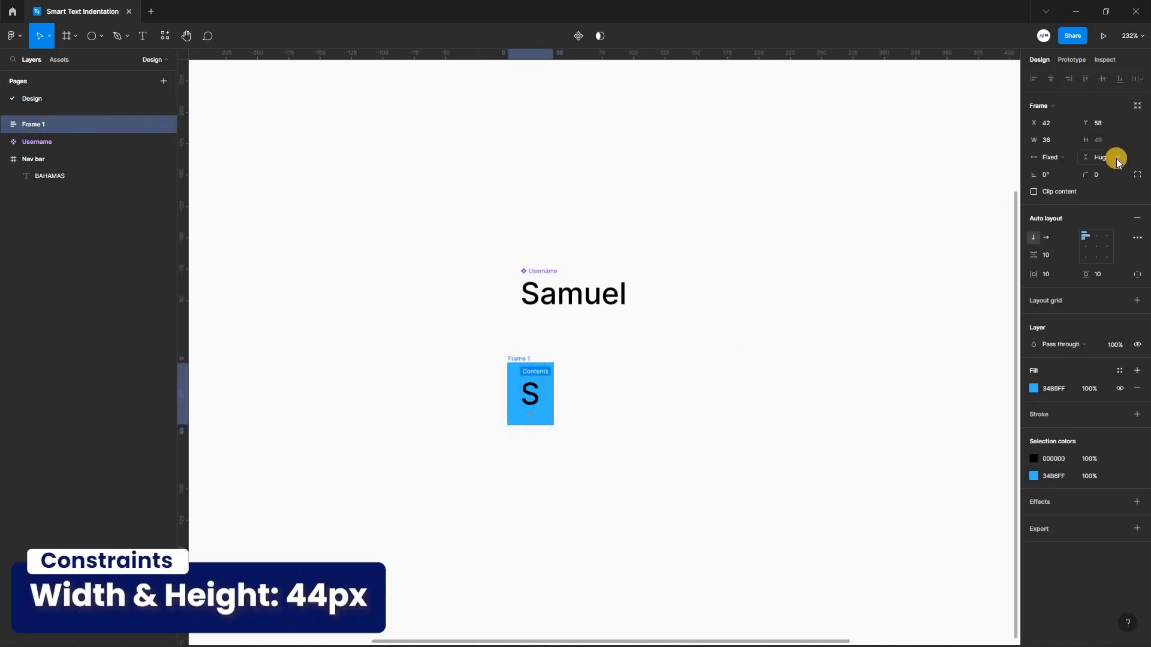
pyautogui.click(1117, 159)
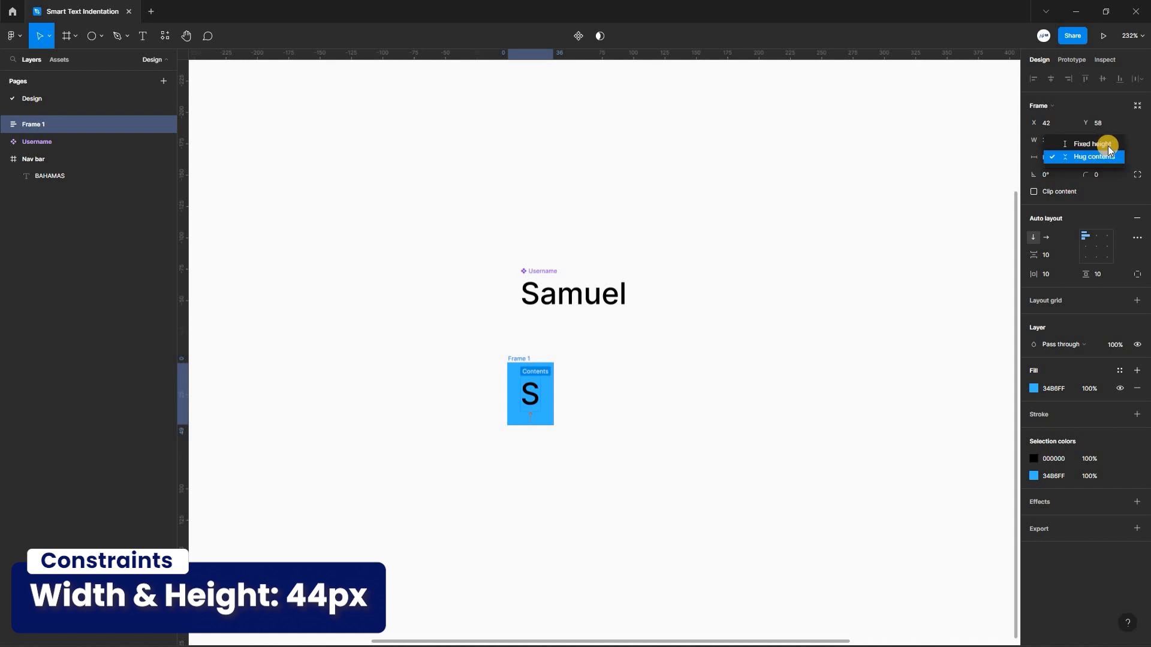
pyautogui.click(1070, 144)
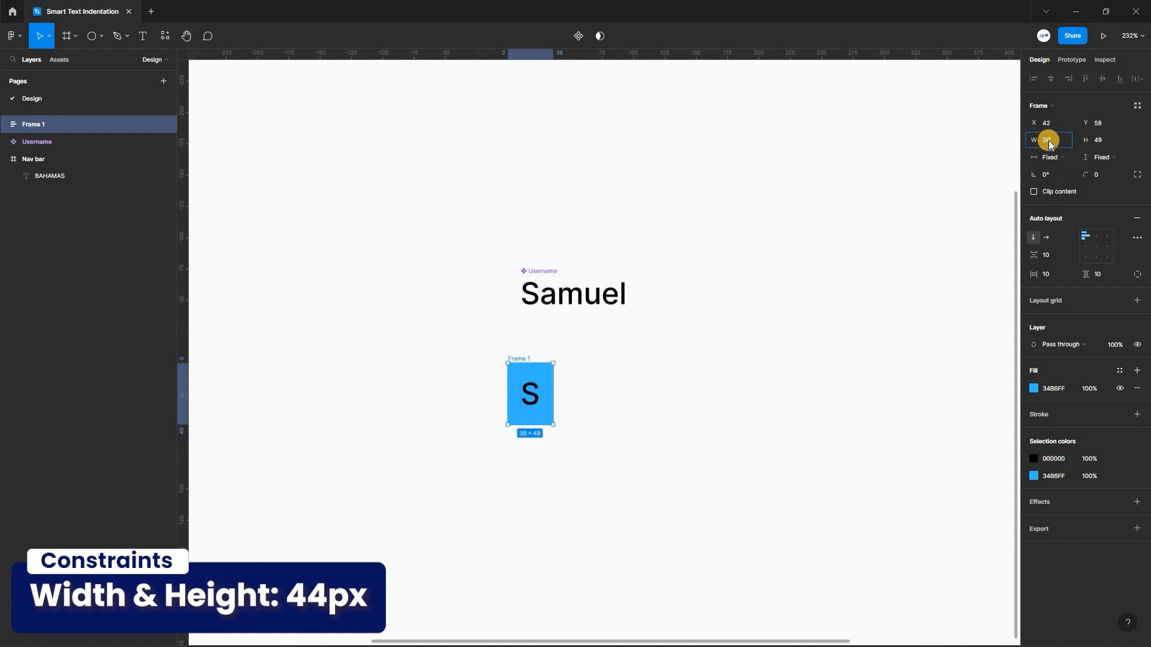
pyautogui.write('44')
pyautogui.click(1098, 140)
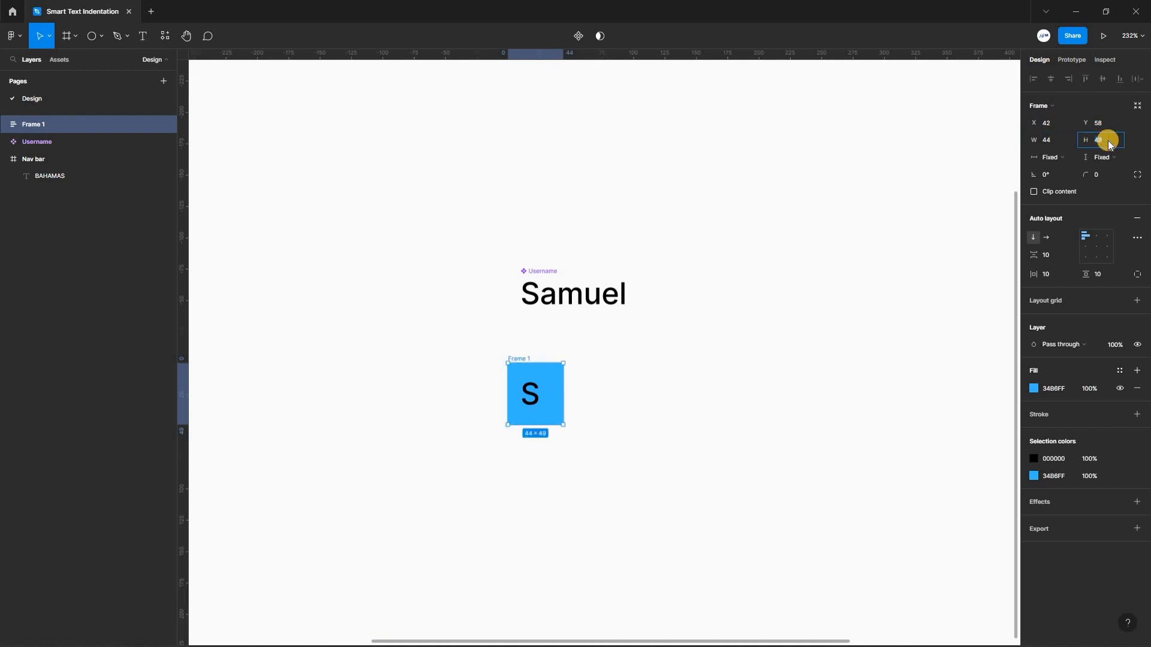
pyautogui.press('Return')
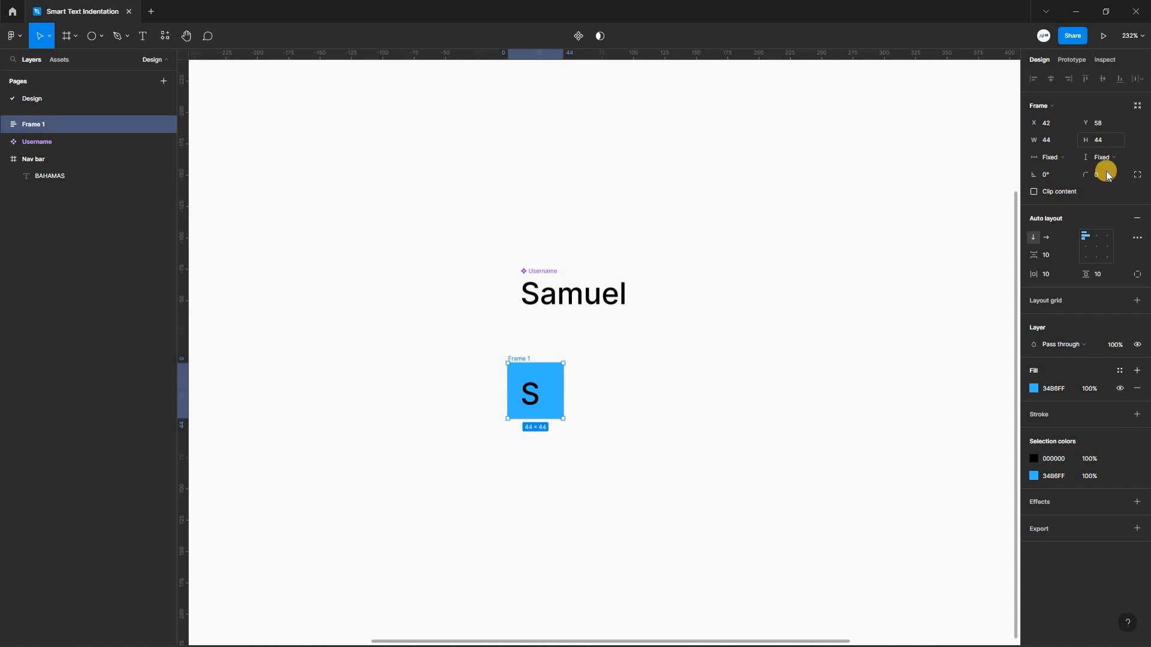
# Give the blue frame a corner radius of 44 and centre its content in both directions.
pyautogui.click(1099, 177)
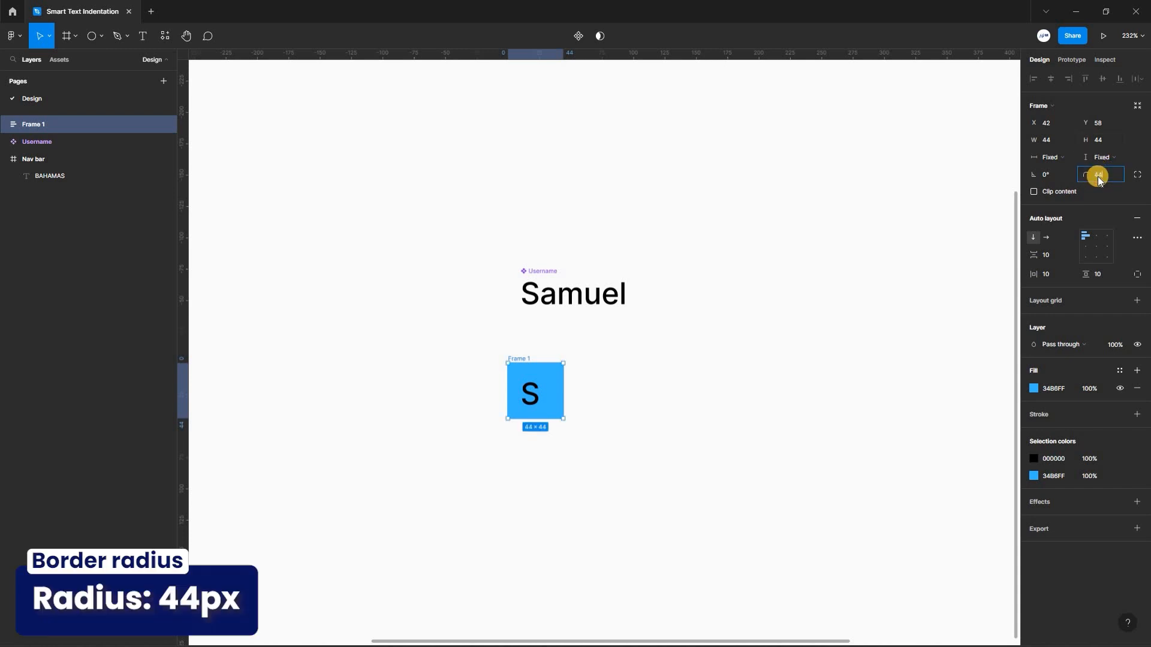
pyautogui.press('Return')
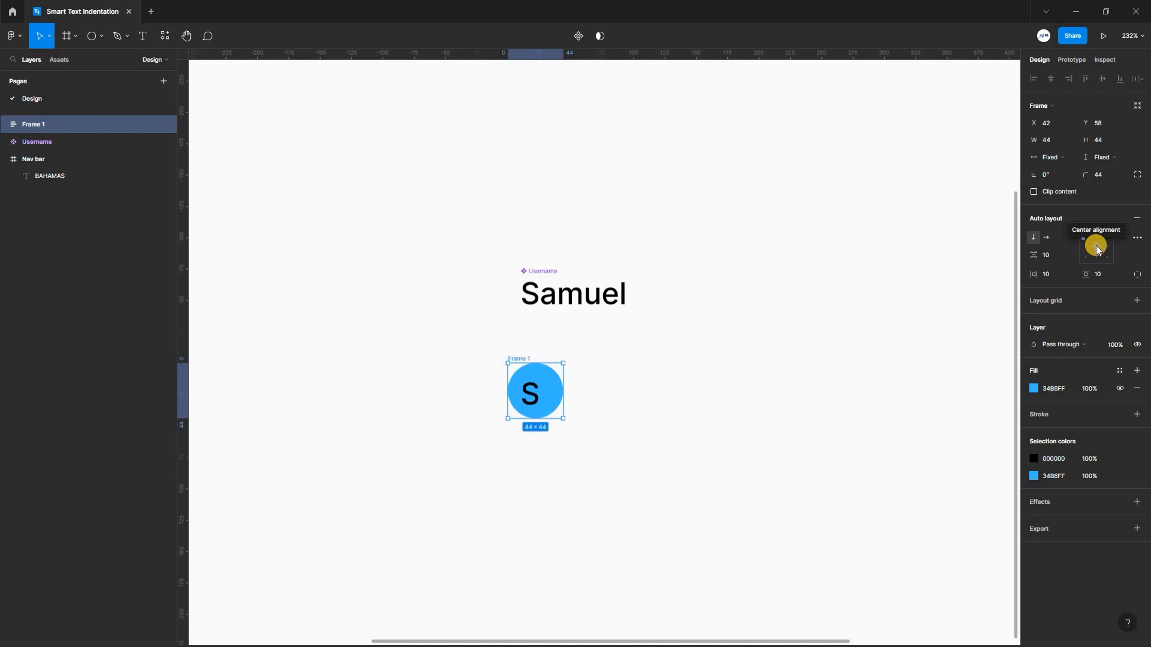
pyautogui.click(1096, 246)
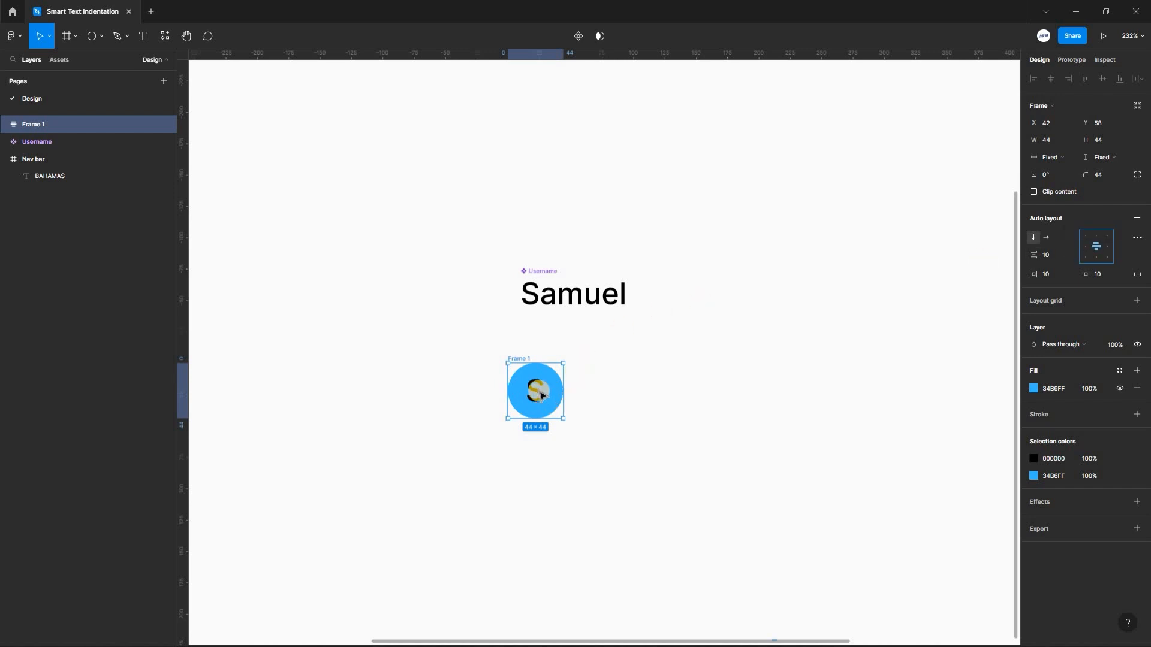
# Set the fill of the "S" text inside the blue circle to white (FFFFFF).
pyautogui.click(5, 125)
pyautogui.click(37, 143)
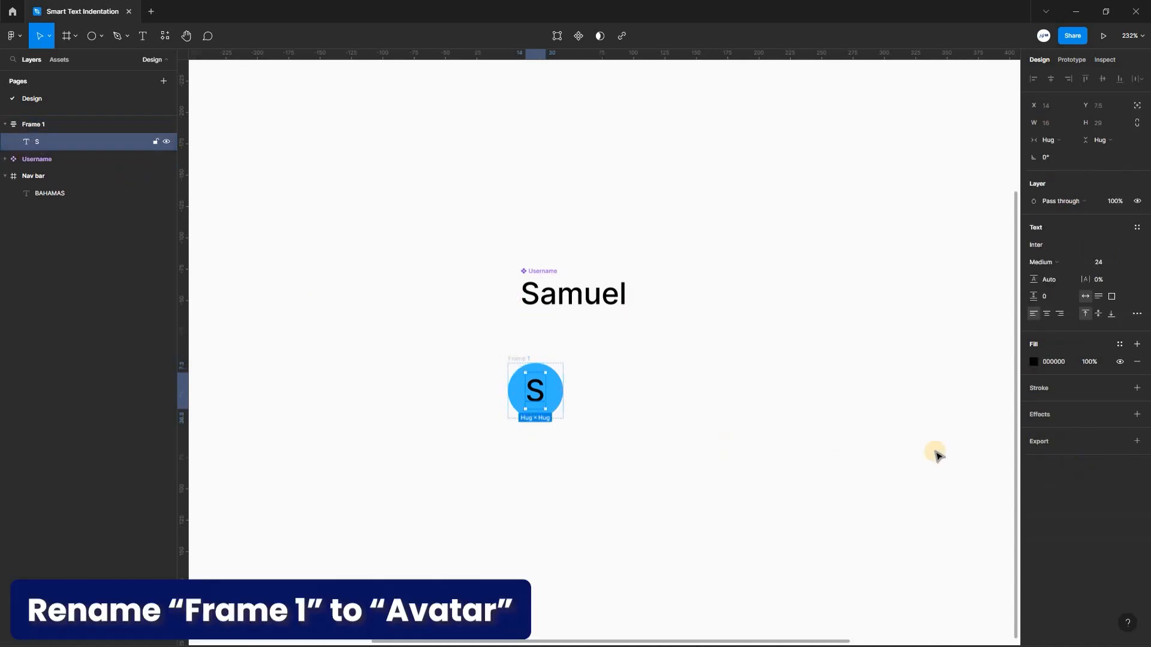
pyautogui.click(1038, 363)
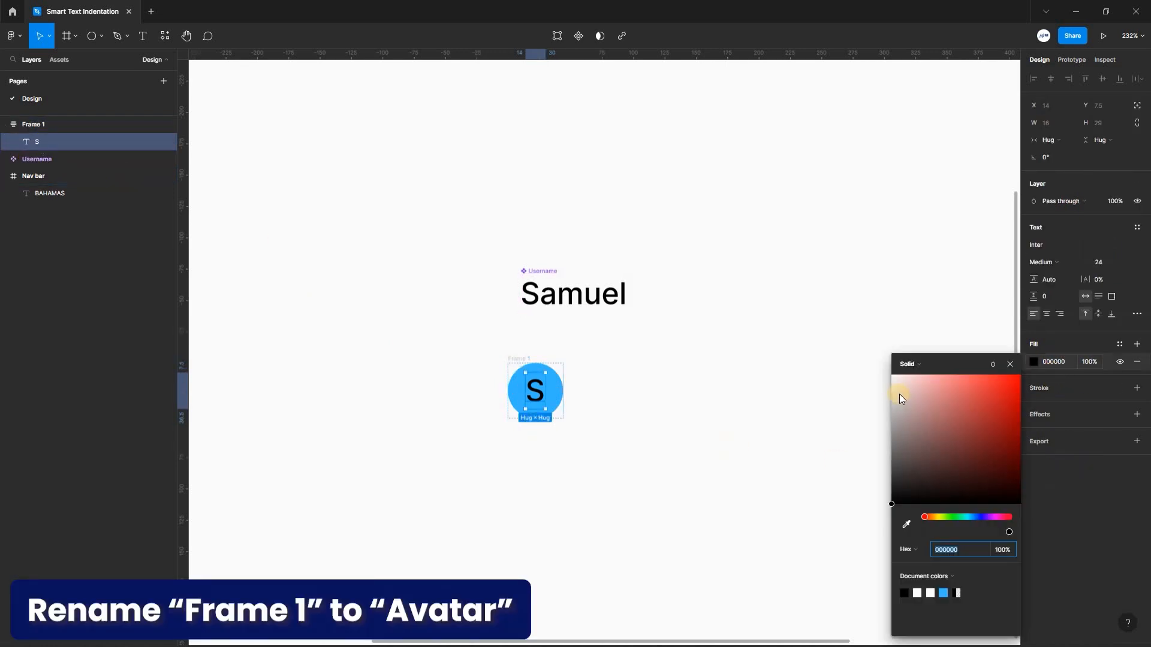
pyautogui.click(898, 391)
pyautogui.moveTo(885, 342); pyautogui.dragTo(881, 337)
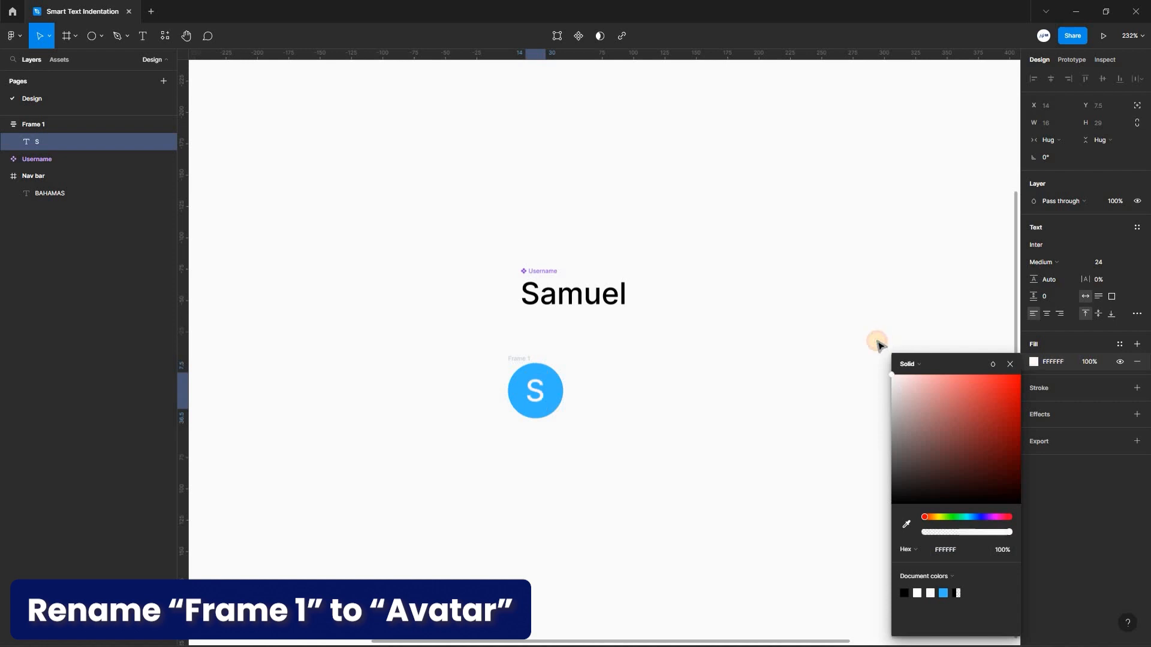
pyautogui.click(763, 476)
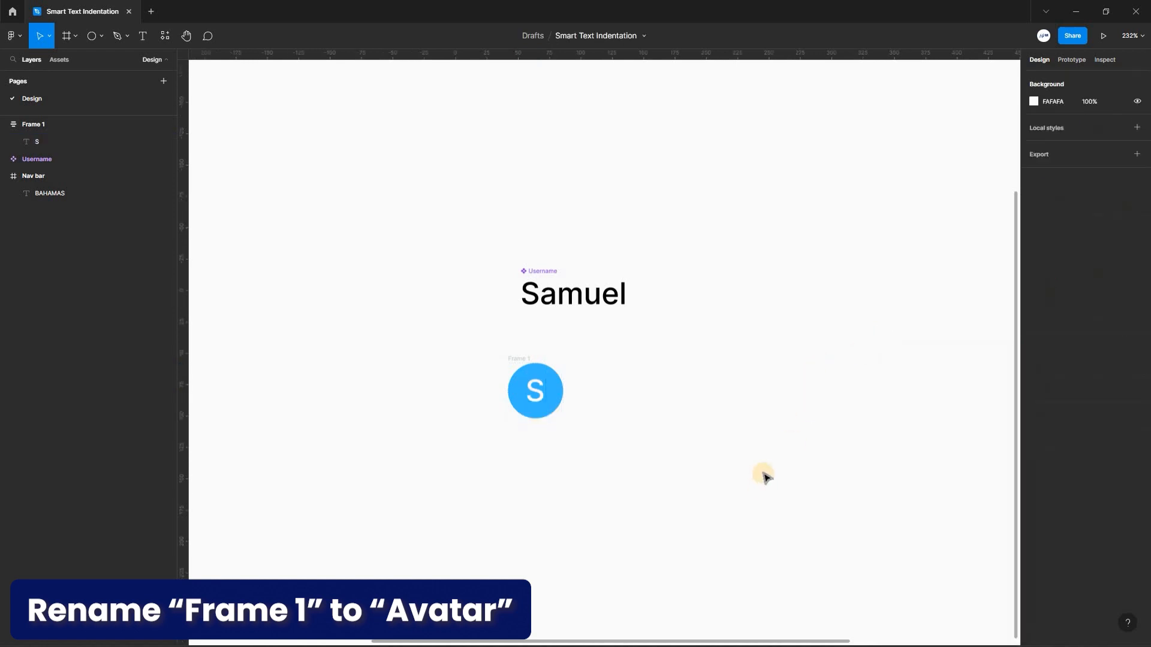
# Move the blue circle frame to the left of the Username component and shift the component slightly upward beside it.
pyautogui.moveTo(521, 360); pyautogui.dragTo(381, 256)
pyautogui.moveTo(549, 271); pyautogui.dragTo(549, 260)
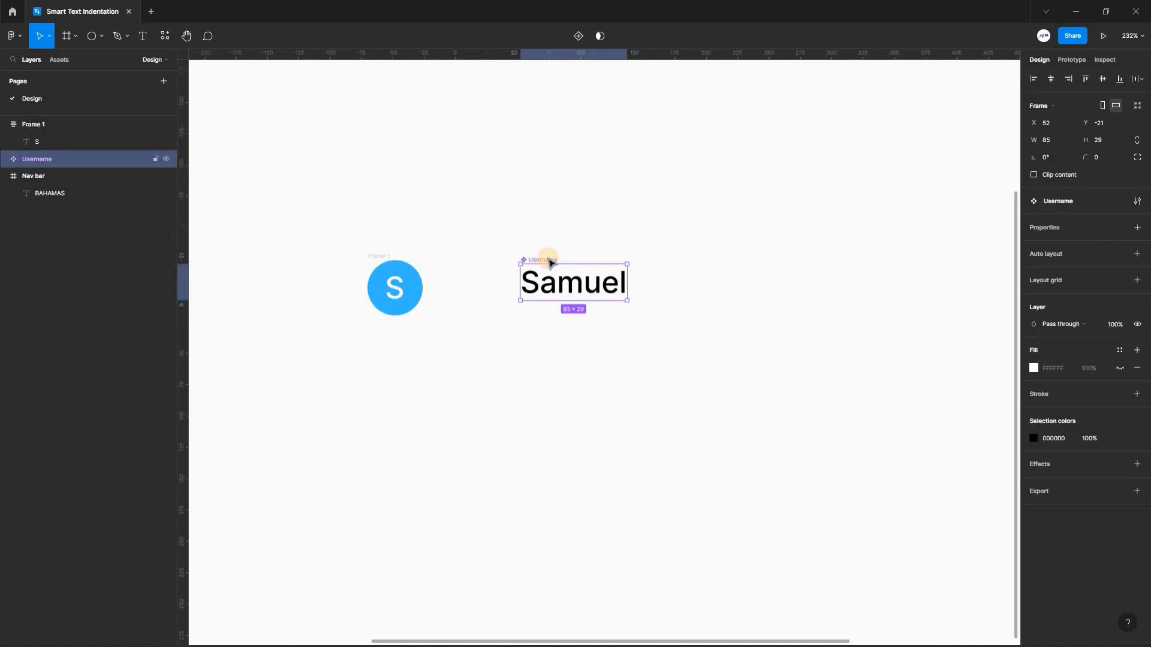
# Replace the "S" text inside the blue circle frame with a copied instance of the Username component.
pyautogui.rightClick(549, 261)
pyautogui.click(349, 238)
pyautogui.click(388, 299)
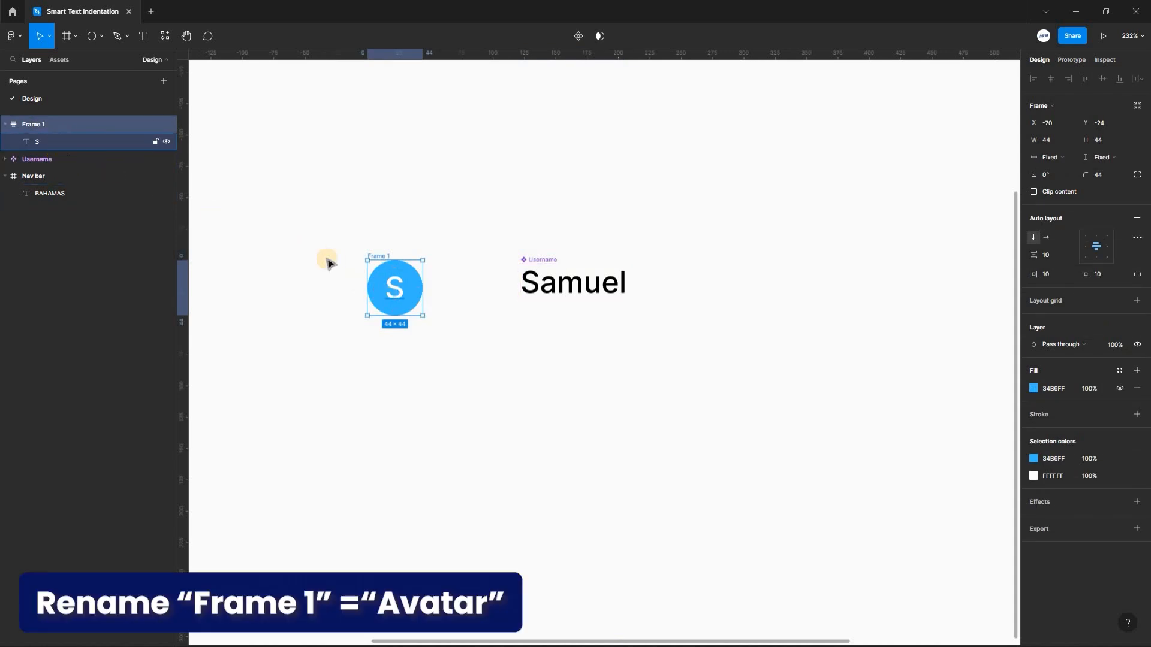
pyautogui.click(394, 288)
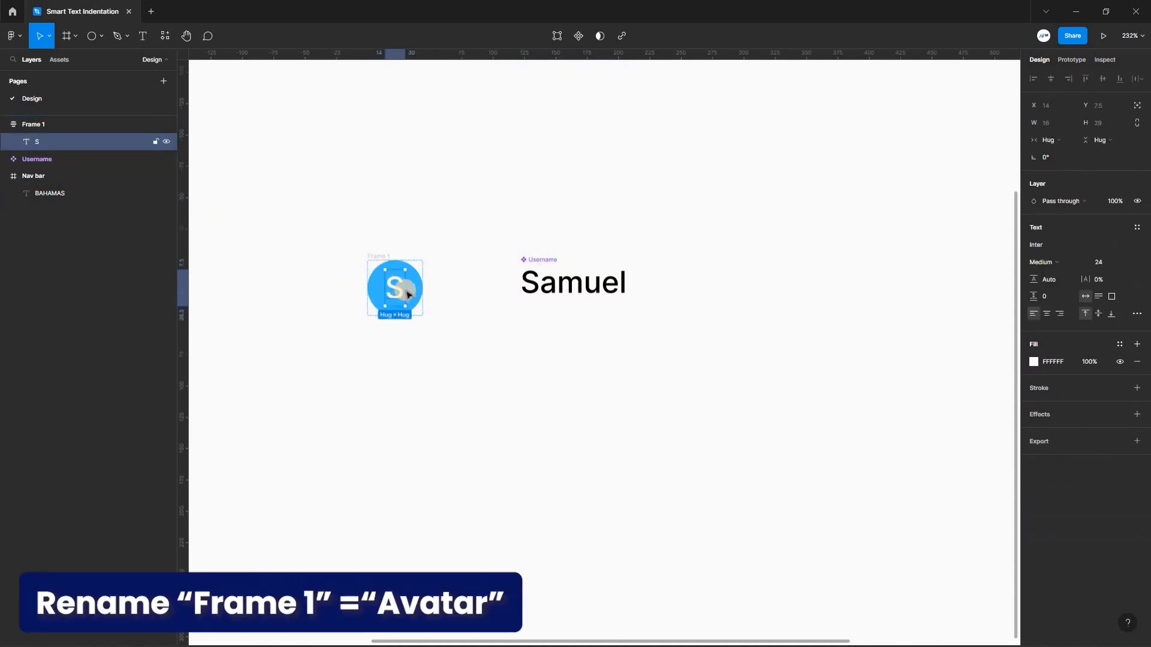
pyautogui.press('Delete')
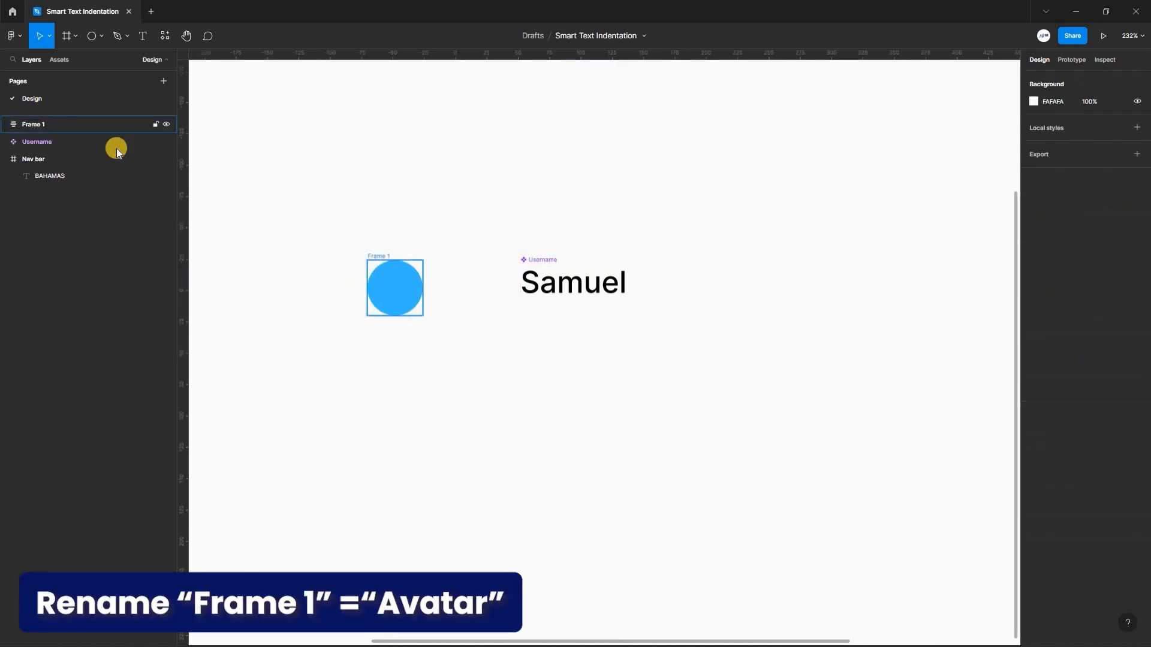
pyautogui.click(52, 128)
pyautogui.hotkey('ctrl', 'v')
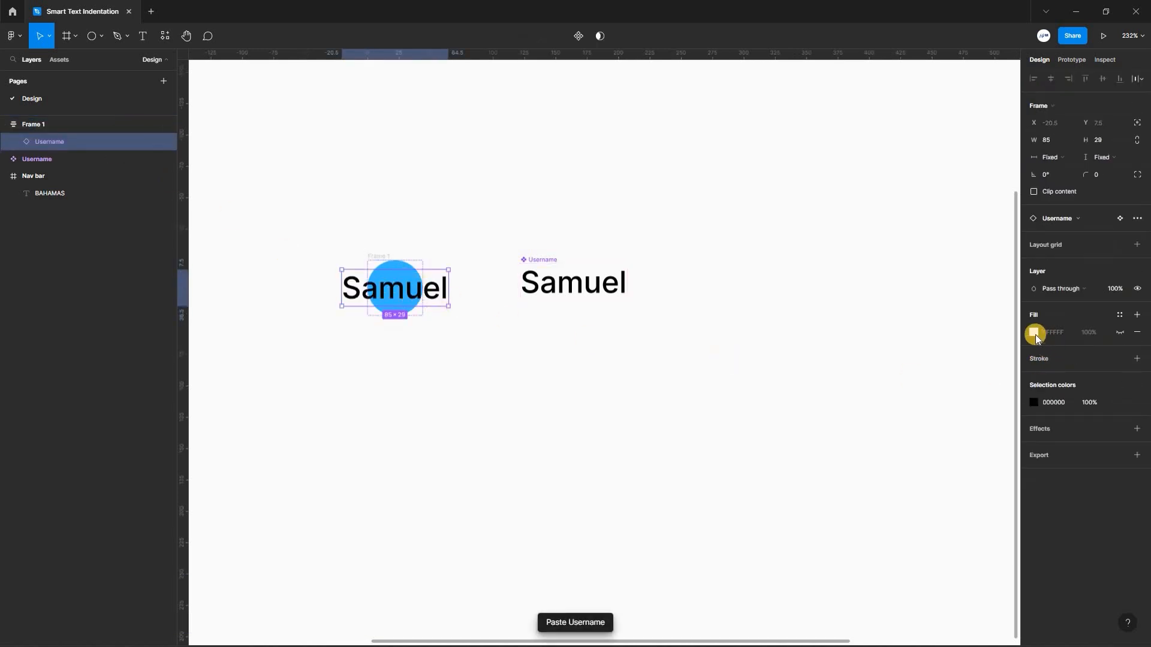
# Change the black text color of the Username instance in the blue circle to FFFFFF.
pyautogui.click(1034, 402)
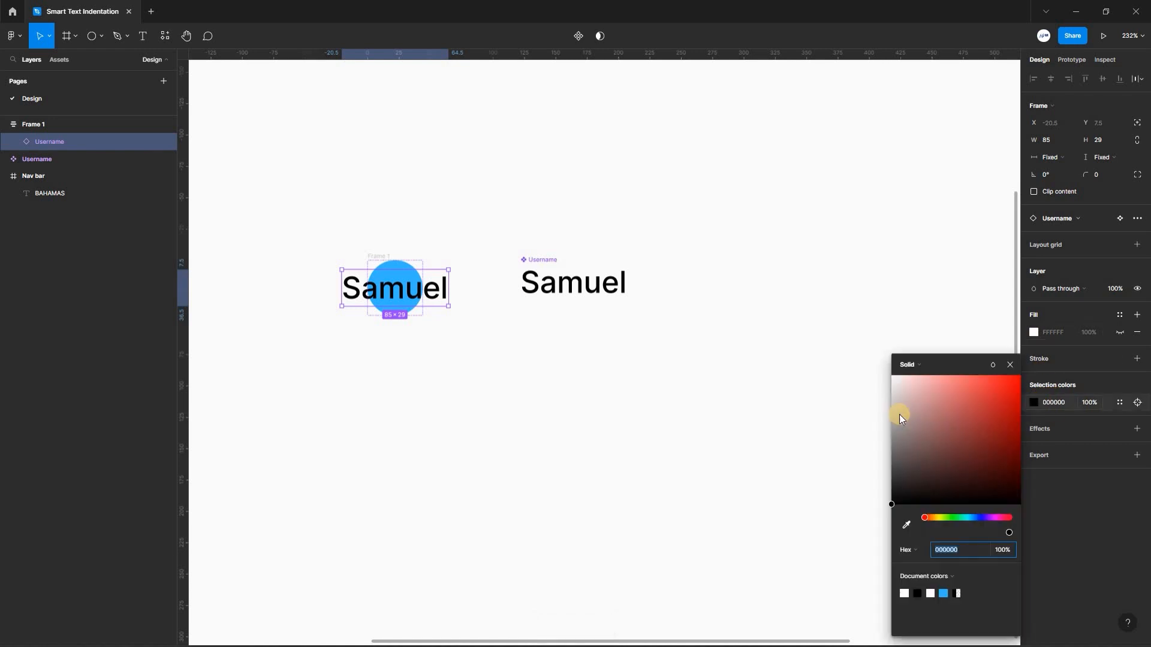
pyautogui.write('FFFFFF')
pyautogui.press('Return')
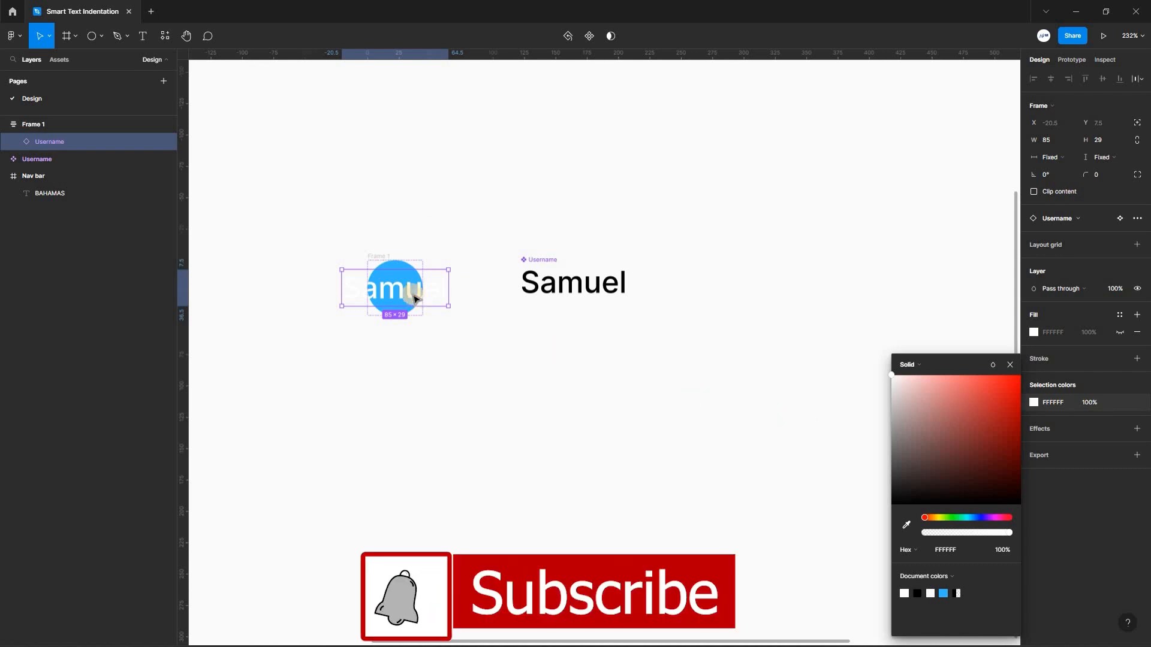
pyautogui.click(392, 291)
pyautogui.click(369, 283)
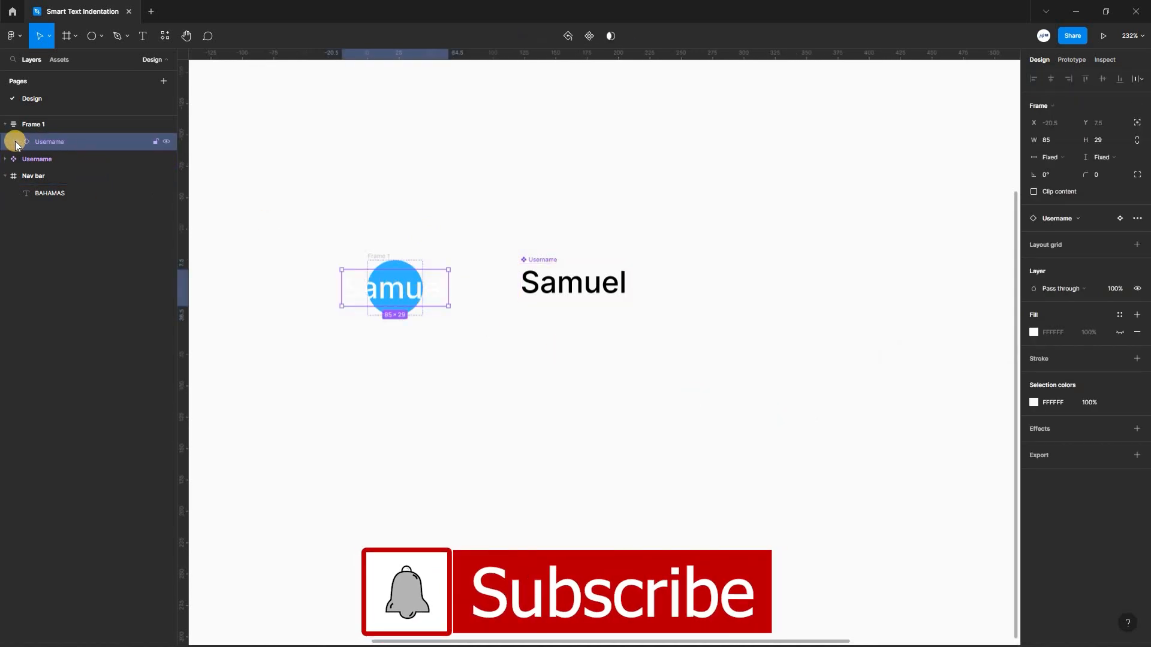
# Set the letter spacing of the text inside the blue circle's Username instance to 200%.
pyautogui.click(64, 155)
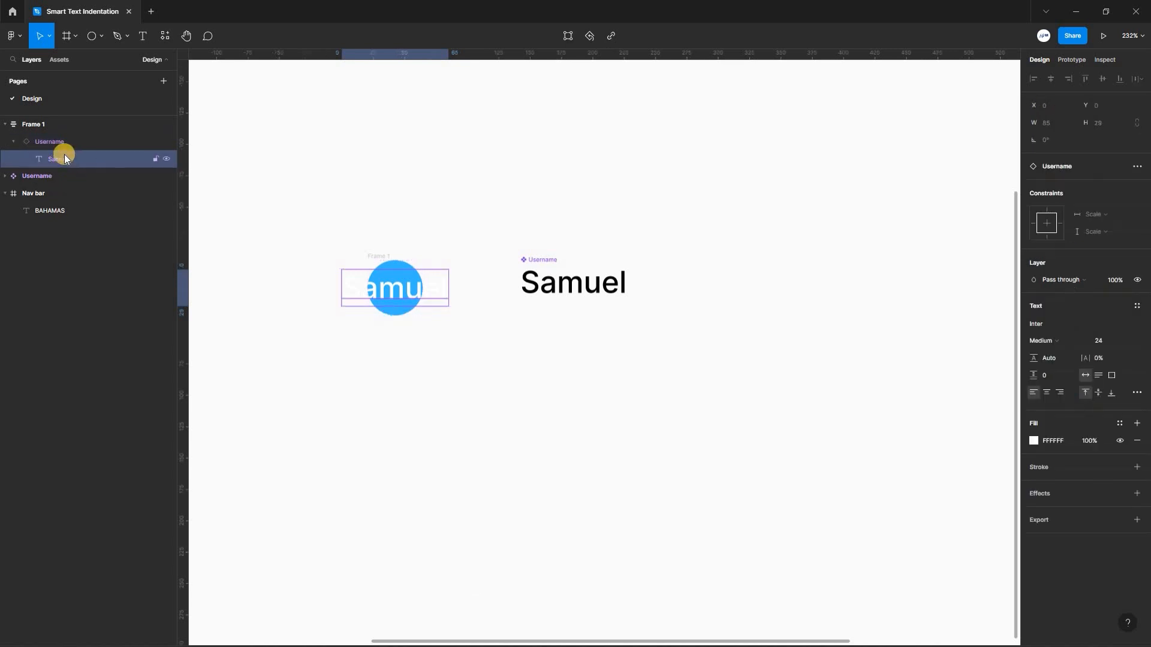
pyautogui.click(1099, 358)
pyautogui.write('200')
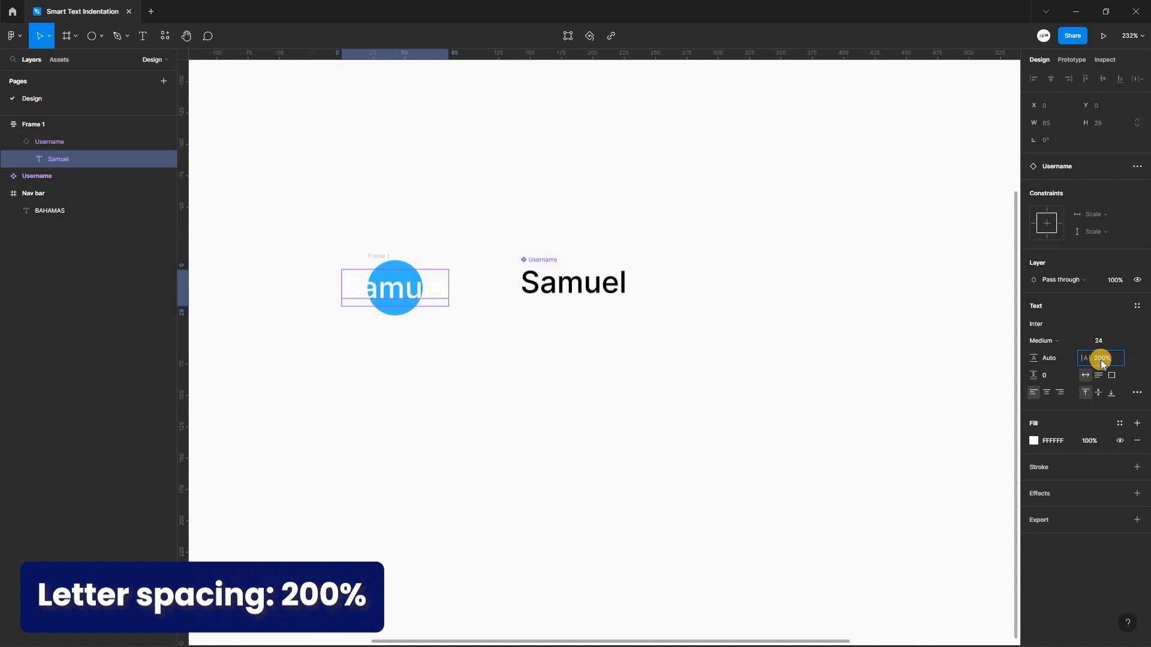
pyautogui.press('Return')
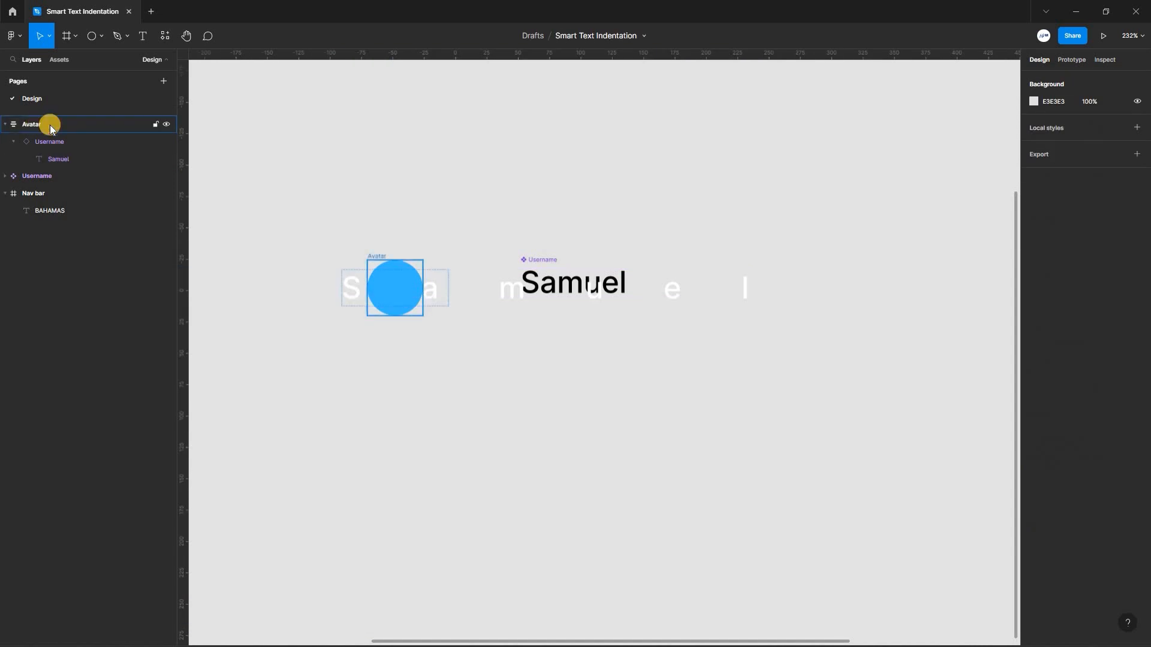
# Rename the blue circle frame Avatar and left-align its auto layout content, vertically centered.
pyautogui.click(50, 125)
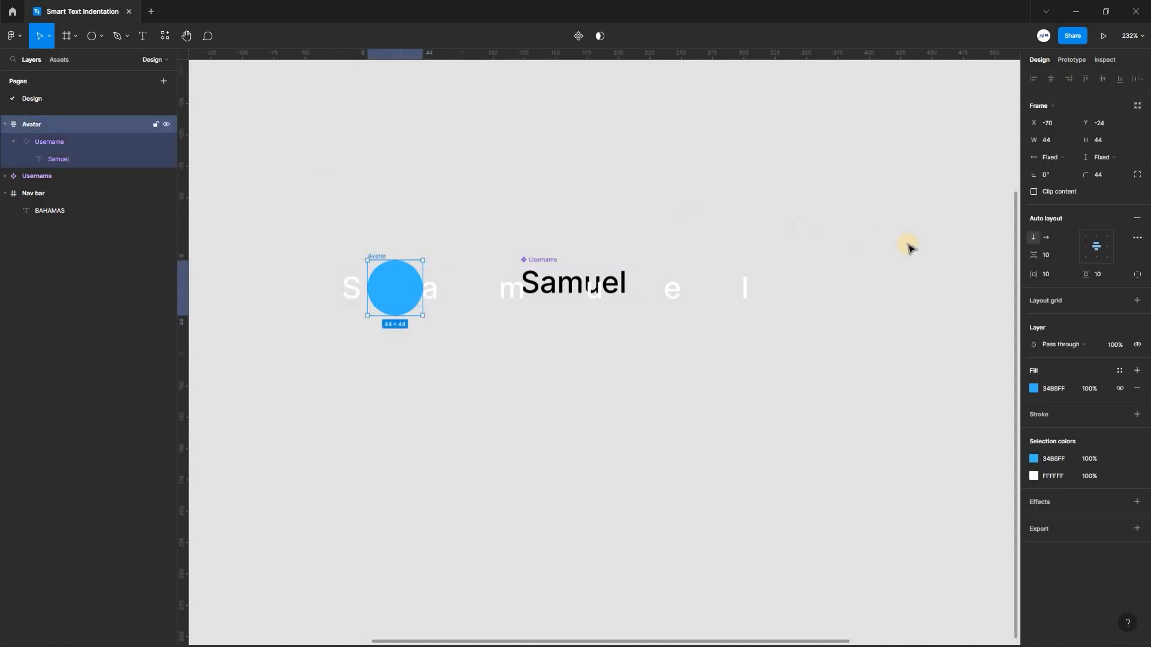
pyautogui.click(1086, 247)
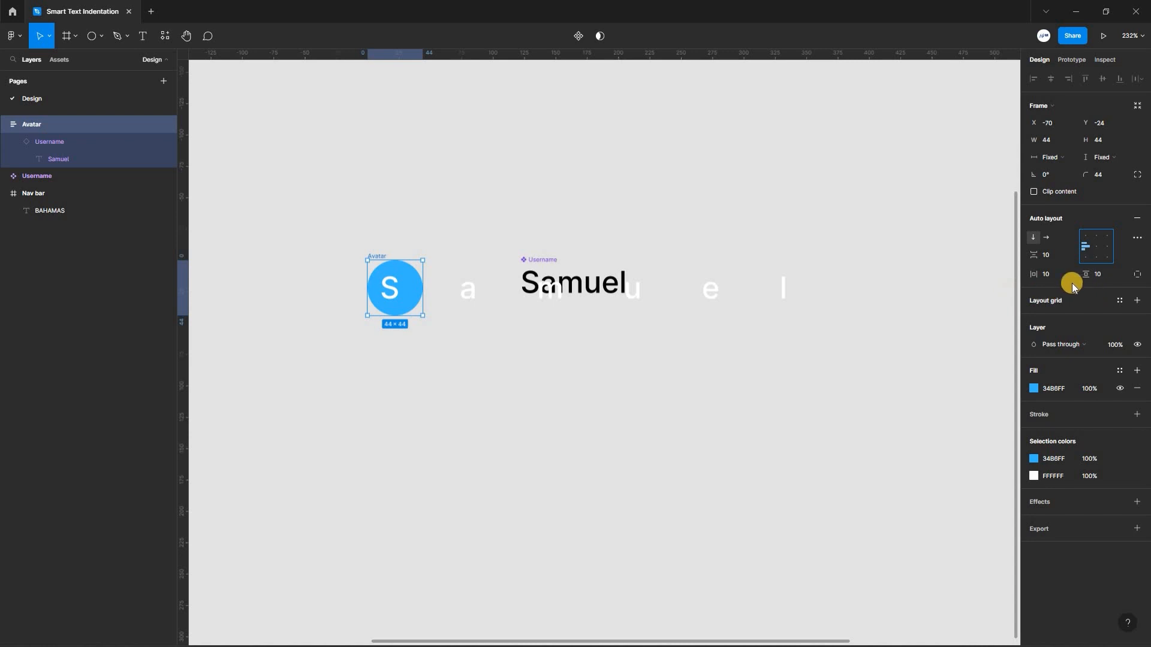
# Set the left padding of the Avatar frame's auto layout to 14, separate from the other sides.
pyautogui.click(1138, 275)
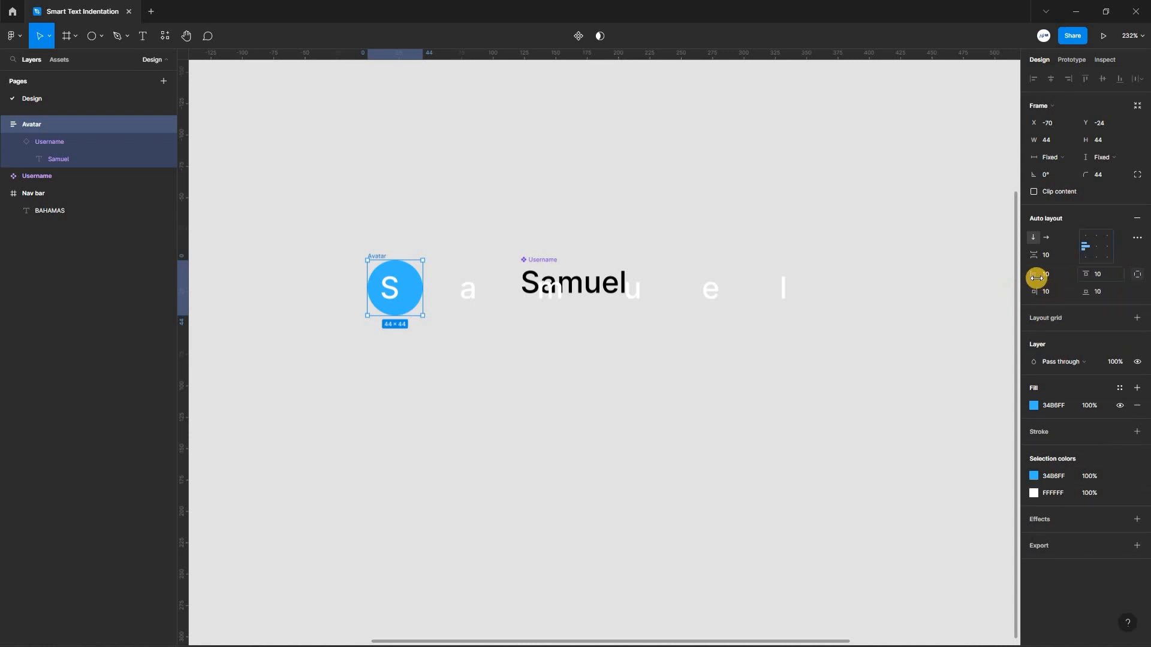
pyautogui.moveTo(1035, 276); pyautogui.dragTo(1040, 276)
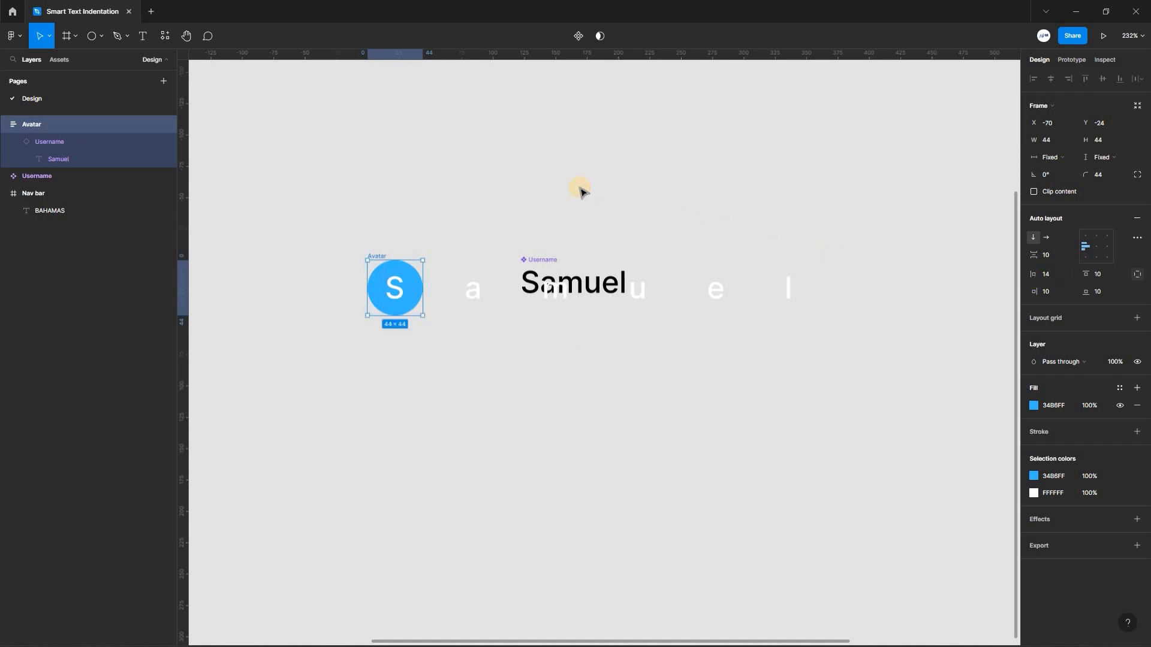
pyautogui.click(442, 214)
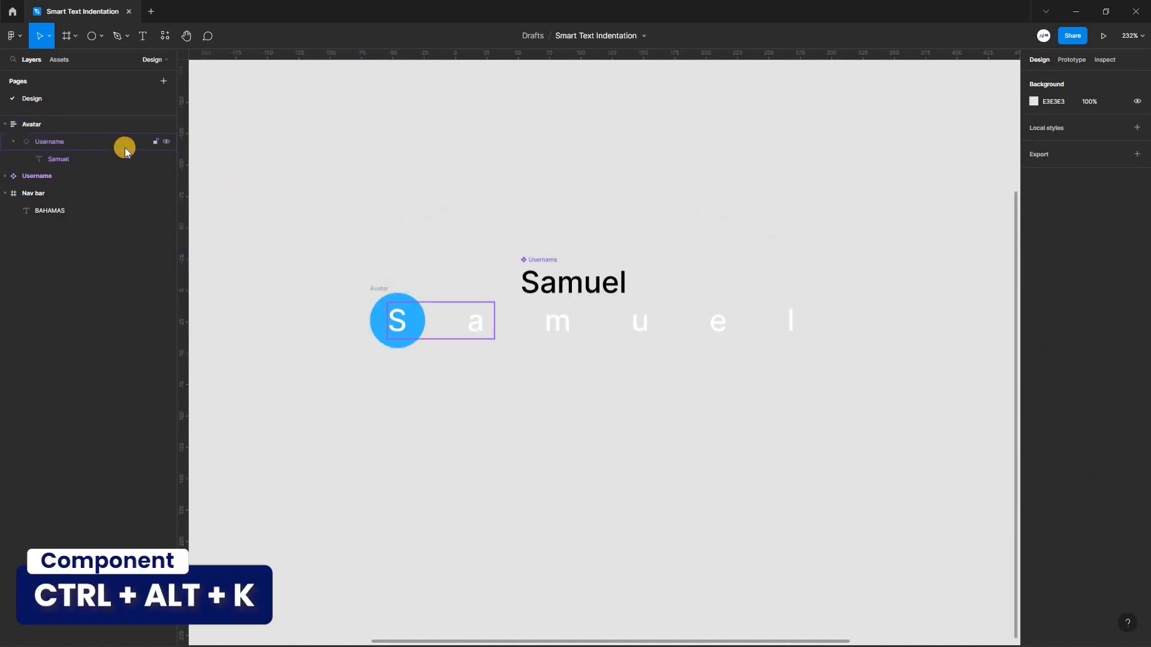
# Convert the Avatar frame into a component.
pyautogui.click(129, 125)
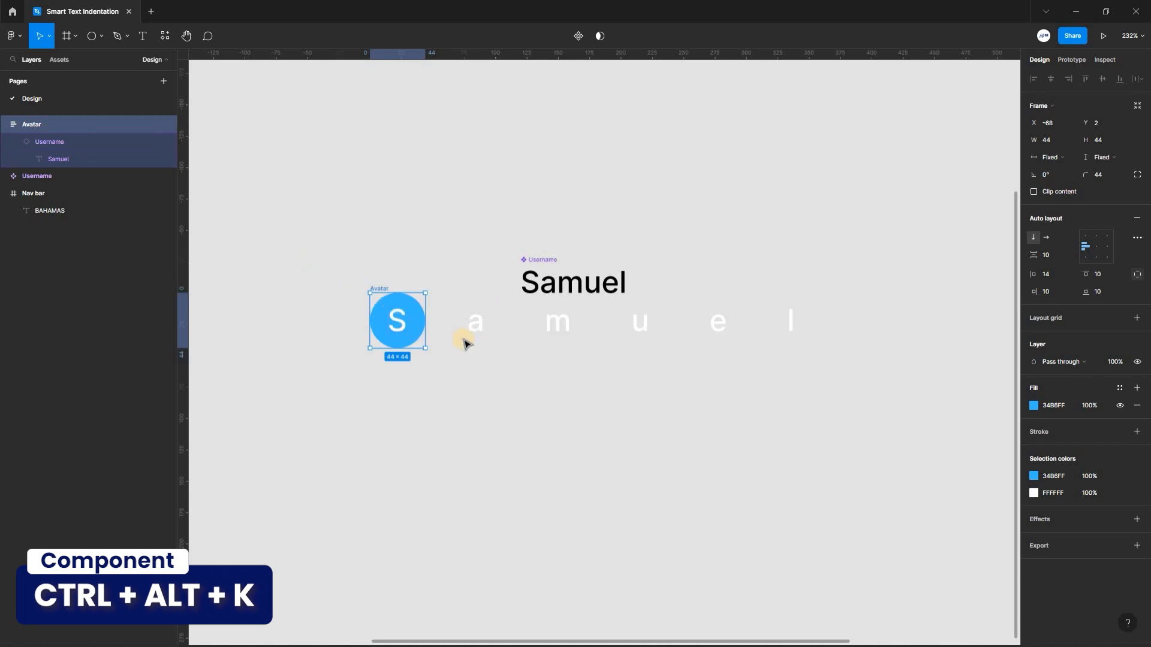
pyautogui.rightClick(380, 286)
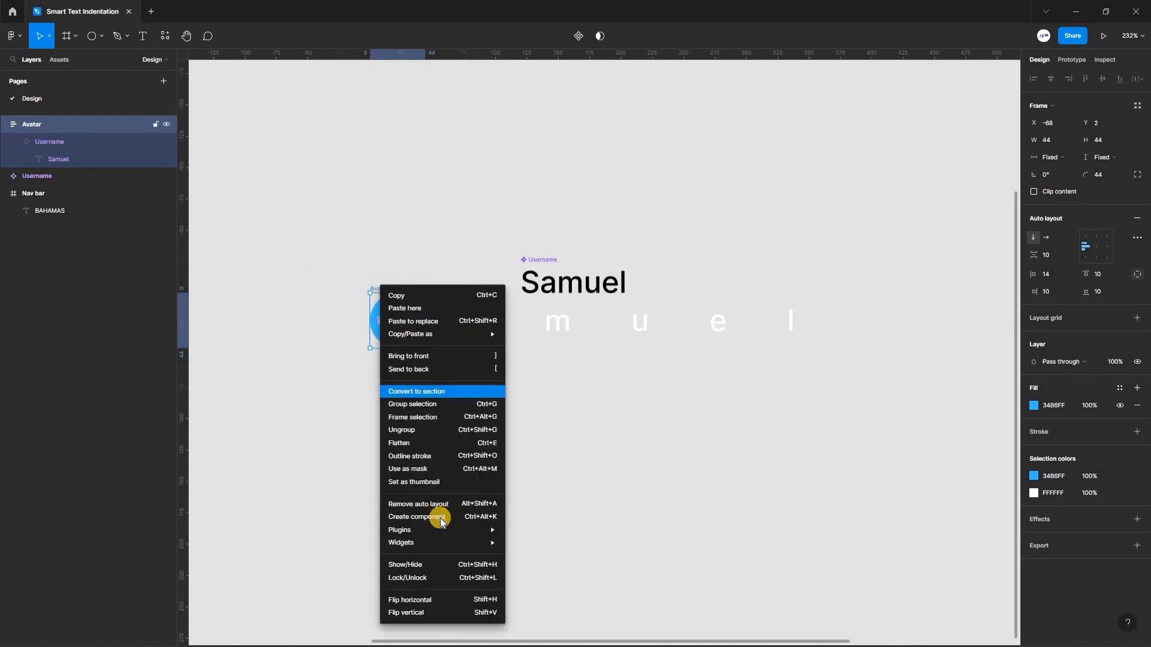
pyautogui.click(475, 517)
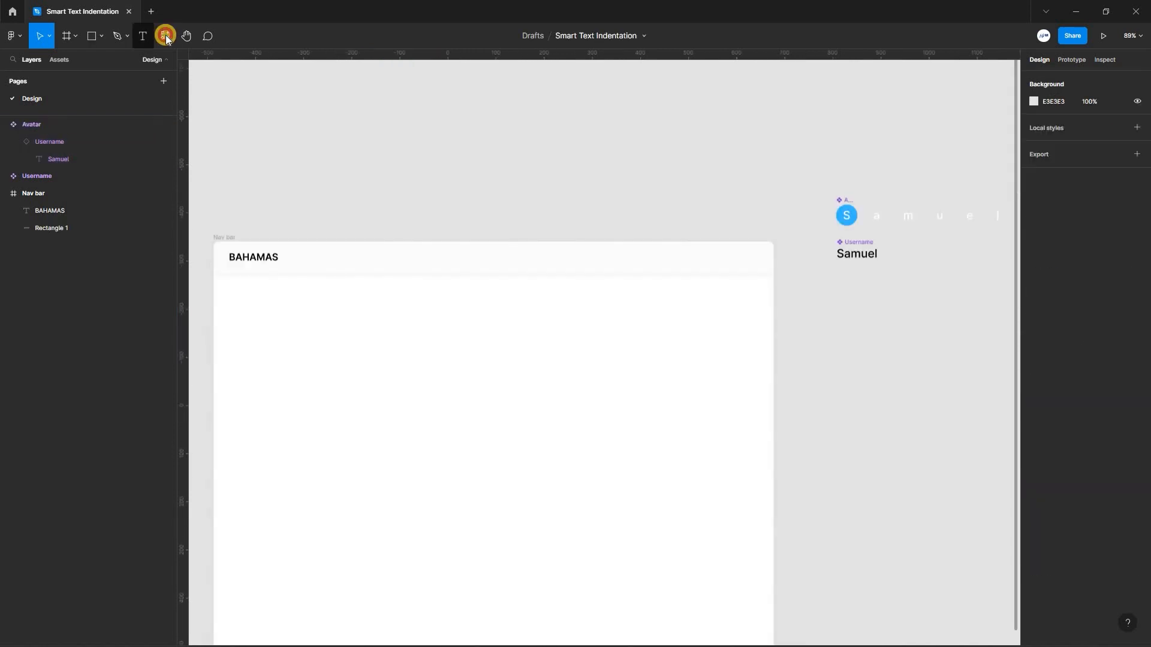
# Insert instances of the Avatar and Username components into the Nav bar frame, with the Username just to the right of the Avatar.
pyautogui.hotkey('shift', 'i')
pyautogui.moveTo(203, 129); pyautogui.dragTo(598, 347)
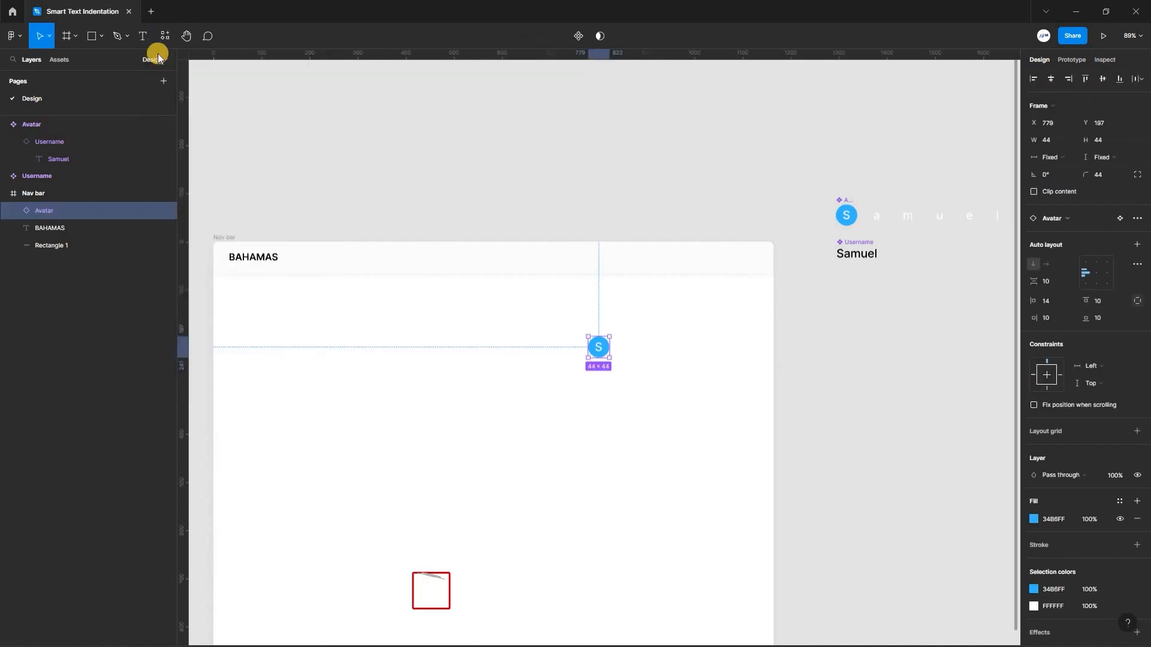
pyautogui.moveTo(175, 172); pyautogui.dragTo(641, 353)
pyautogui.scroll(3, 612, 356)
pyautogui.press('Left')
pyautogui.press('Left')
pyautogui.press('Left')
pyautogui.press('Left')
pyautogui.press('Left')
pyautogui.press('Left')
pyautogui.press('Left')
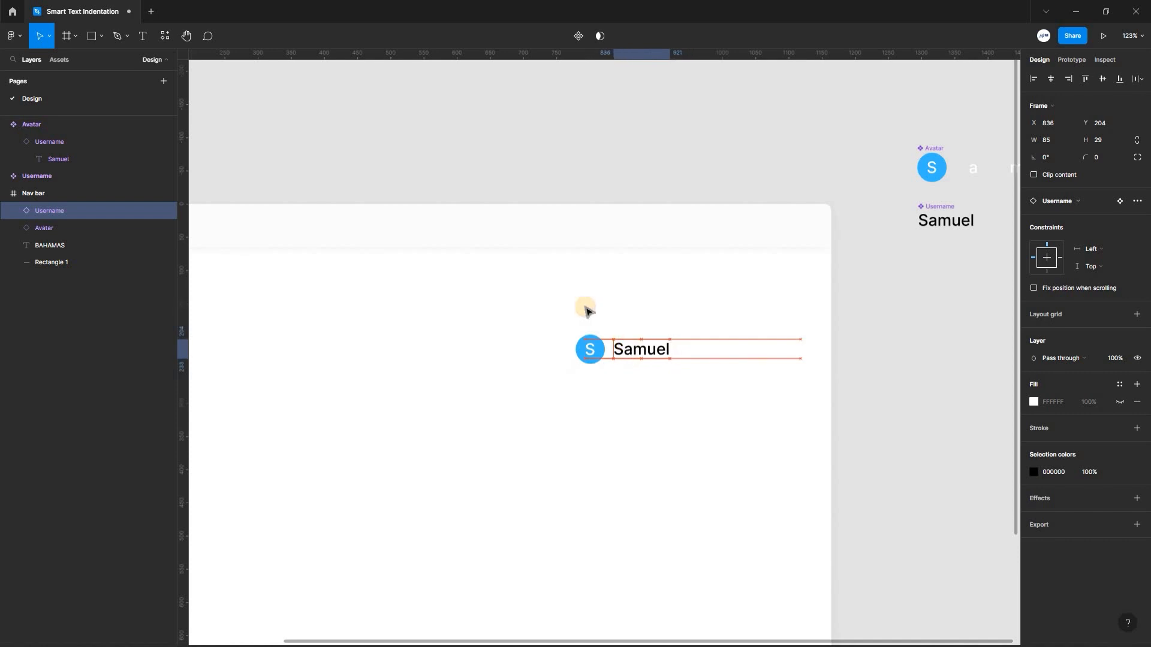
# Wrap the Avatar and Username instances in the Nav bar frame in a horizontal auto layout with 12 spacing between them.
pyautogui.moveTo(546, 314); pyautogui.dragTo(707, 381)
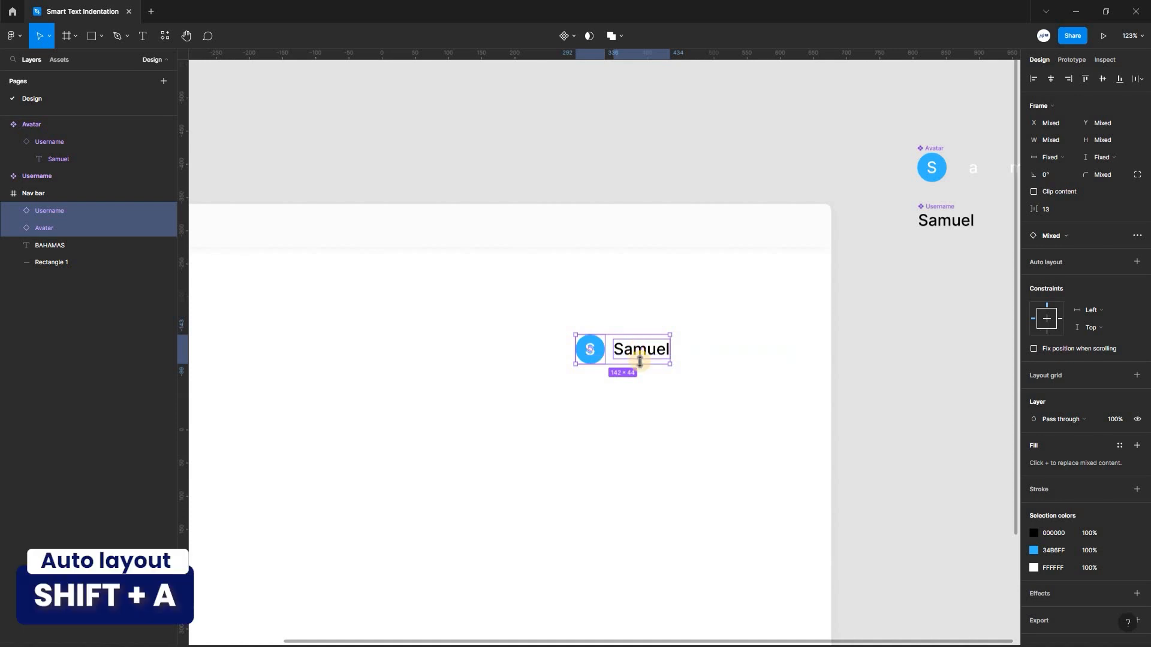
pyautogui.hotkey('shift', 'a')
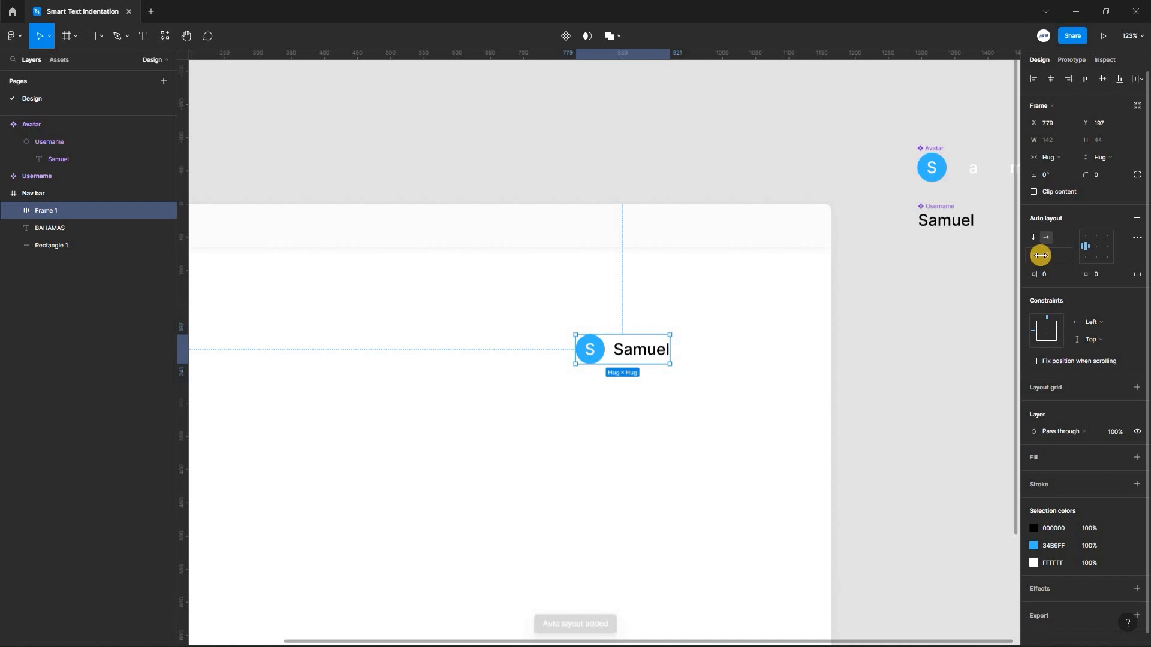
pyautogui.moveTo(1041, 256); pyautogui.dragTo(1040, 256)
pyautogui.click(723, 352)
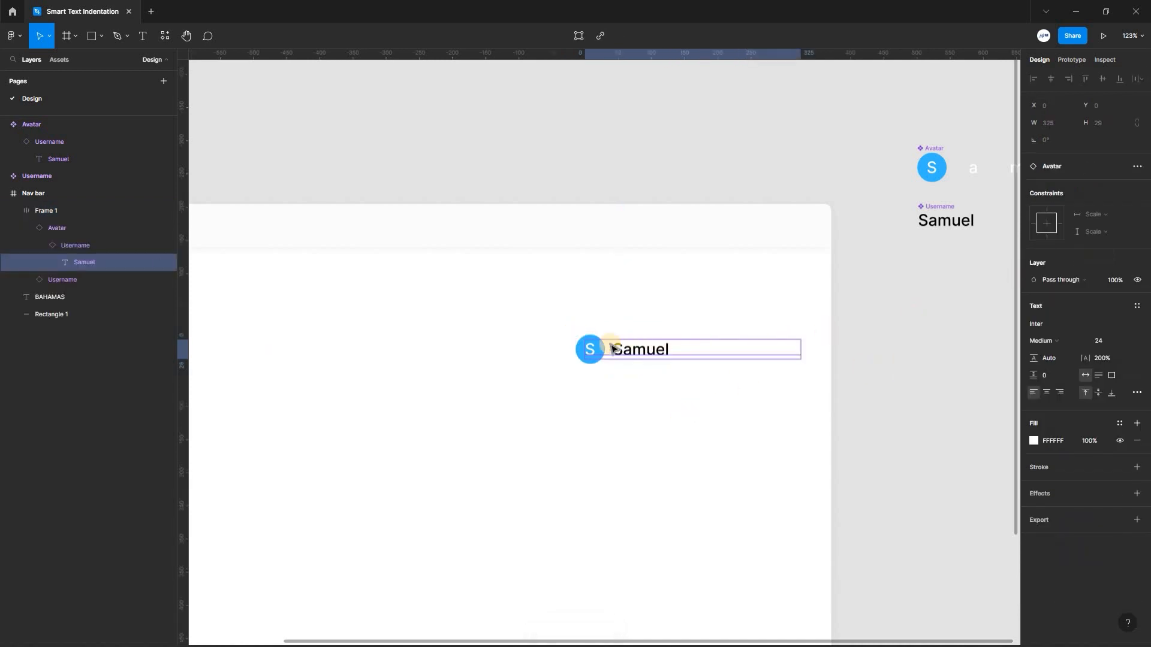
pyautogui.click(621, 377)
# Move the combined avatar and username frame up to the right end of the header strip, at about X 967, Y 10.
pyautogui.scroll(1, 593, 382)
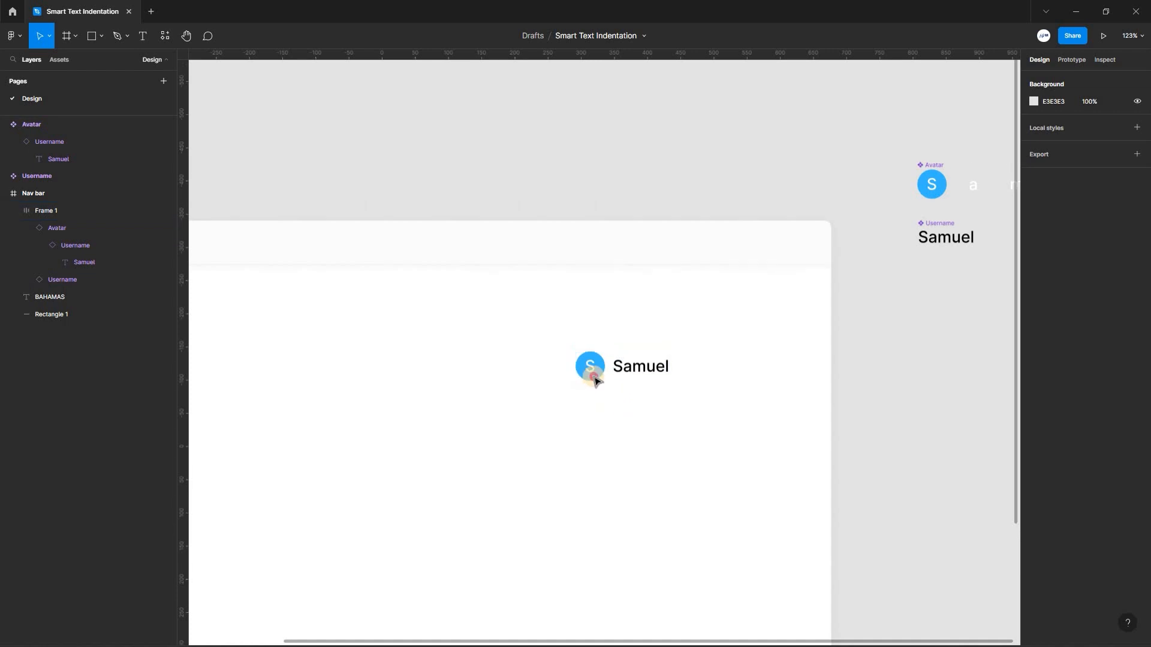
pyautogui.moveTo(593, 376); pyautogui.dragTo(718, 258)
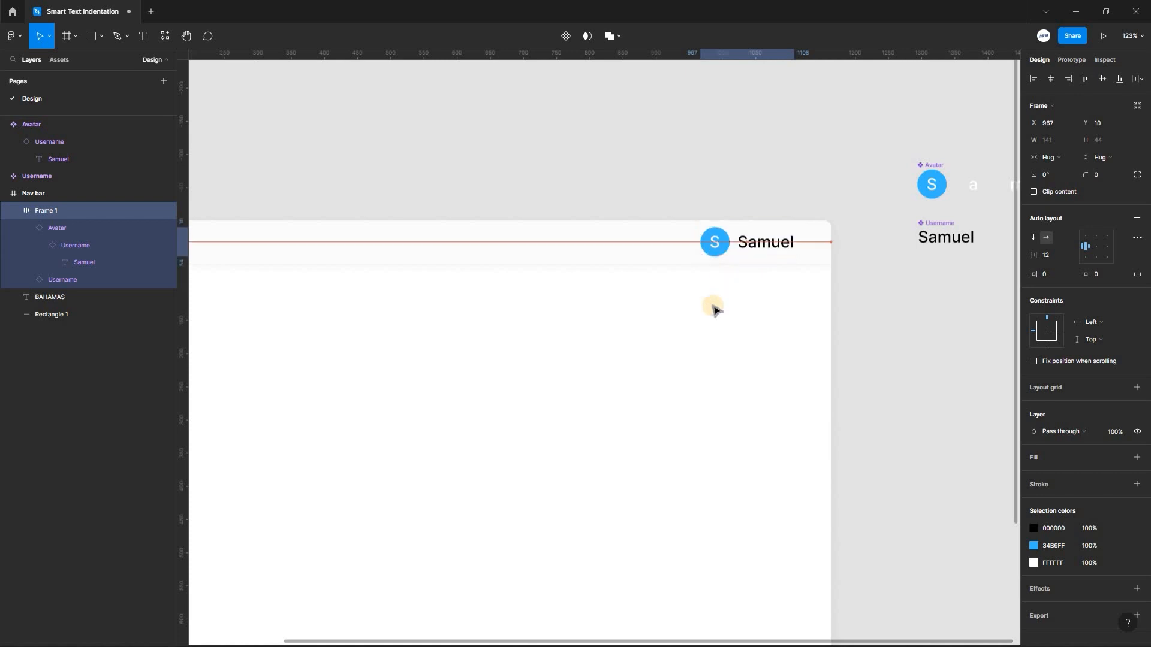
pyautogui.click(750, 314)
# Create three copies of the combined avatar and username frame, stacked vertically in the empty area below the header strip.
pyautogui.scroll(-1, 737, 288)
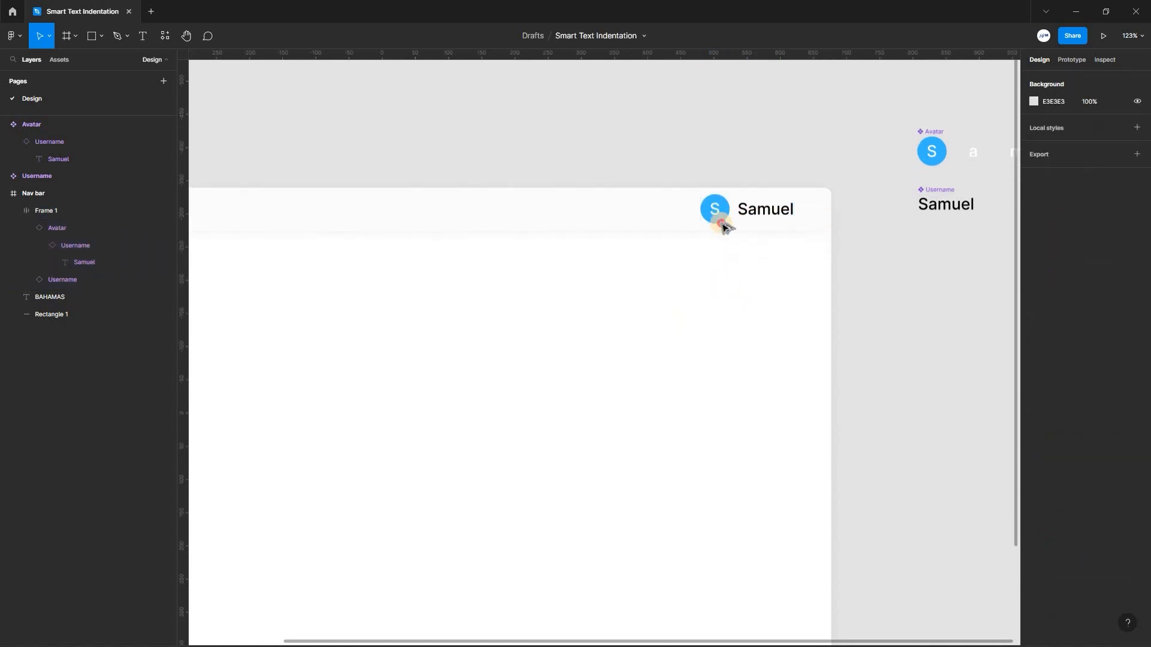
pyautogui.keyDown('alt'); pyautogui.moveTo(722, 215); pyautogui.dragTo(491, 499); pyautogui.keyUp('alt')
pyautogui.keyDown('ctrl'); pyautogui.click(497, 381); pyautogui.keyUp('ctrl')
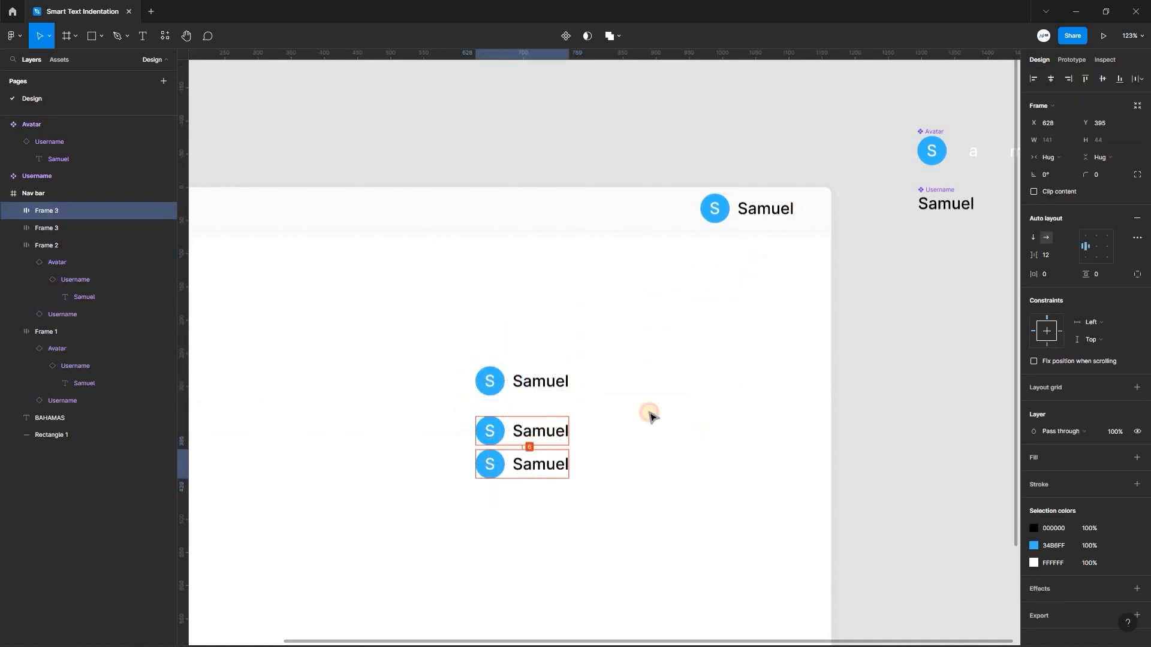
# Replace the text of the main Username component with a different first name starting with J.
pyautogui.click(954, 135)
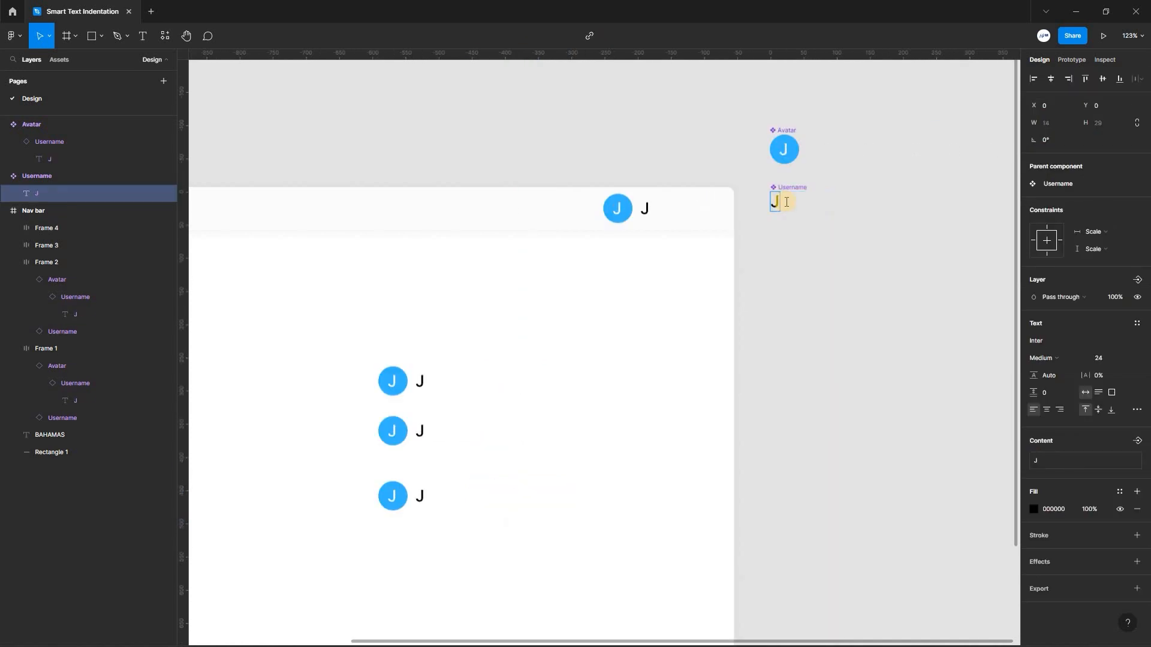
pyautogui.write('onathan')
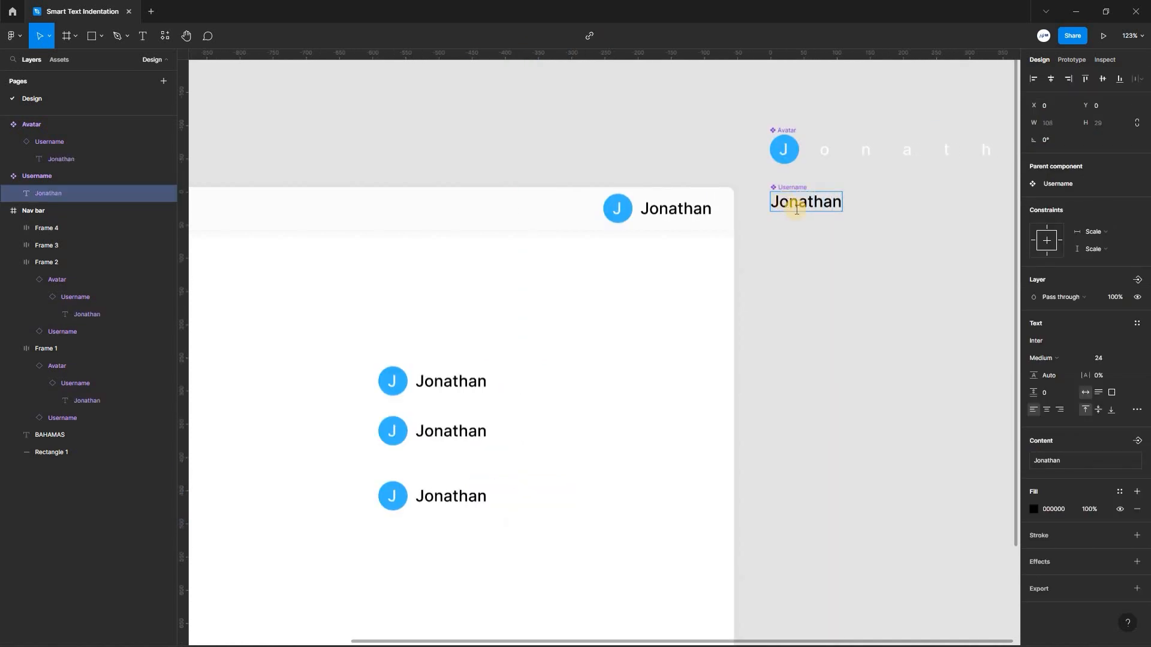
pyautogui.press('Escape')
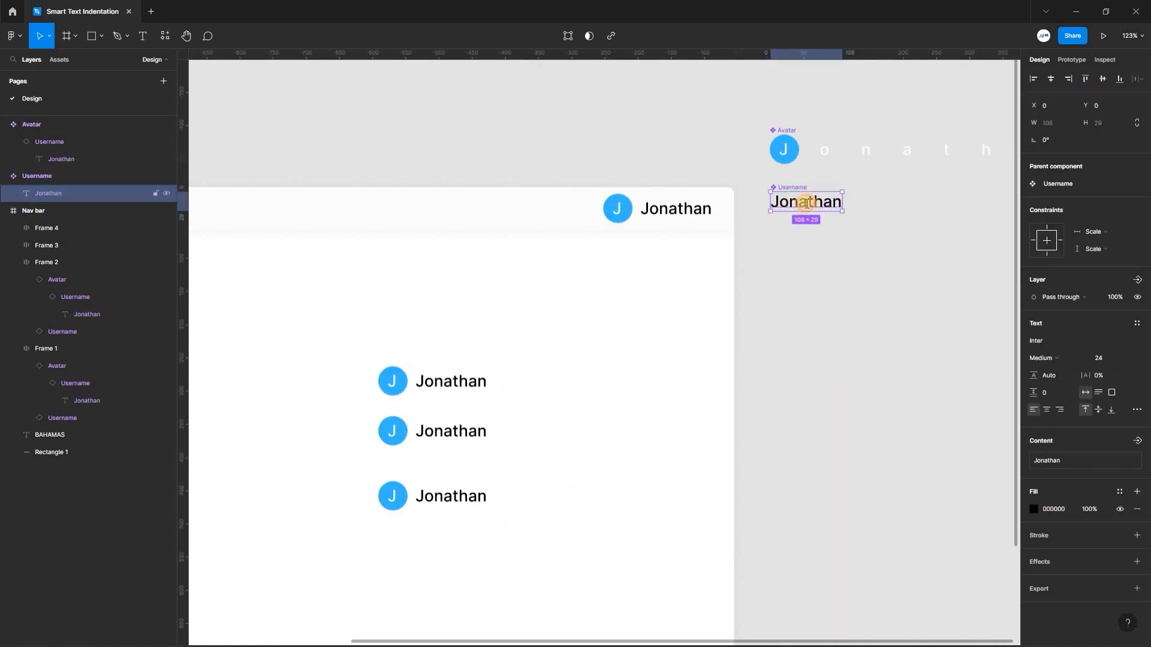
# Change the main Username component's text to another first name, starting with R.
pyautogui.doubleClick(807, 204)
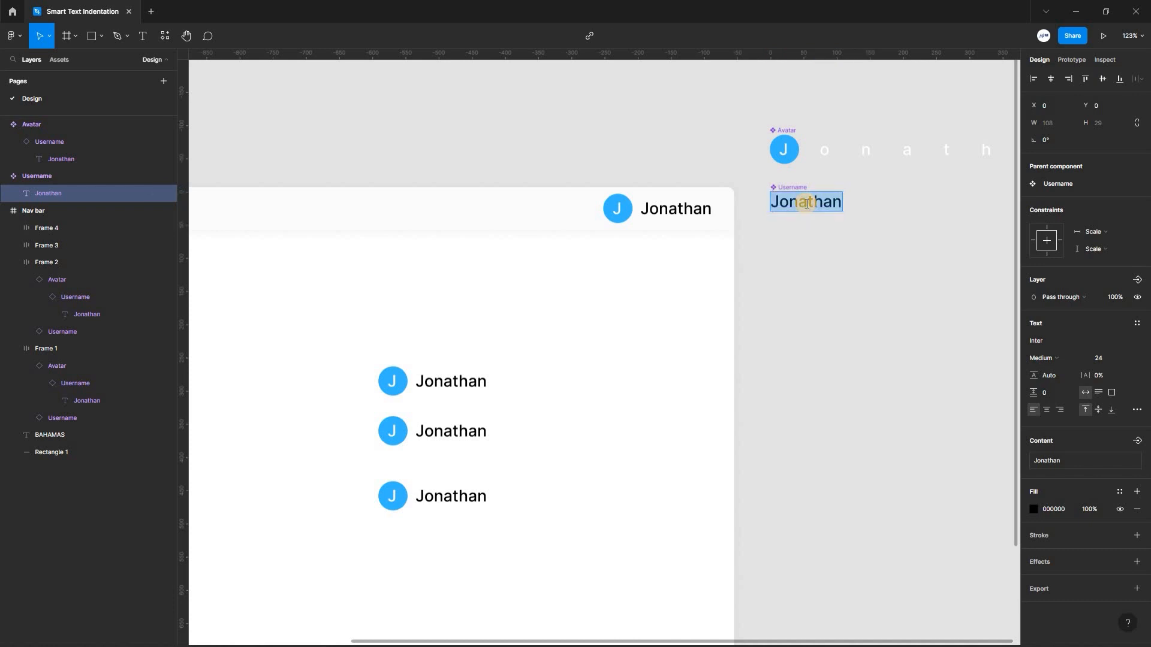
pyautogui.write('R')
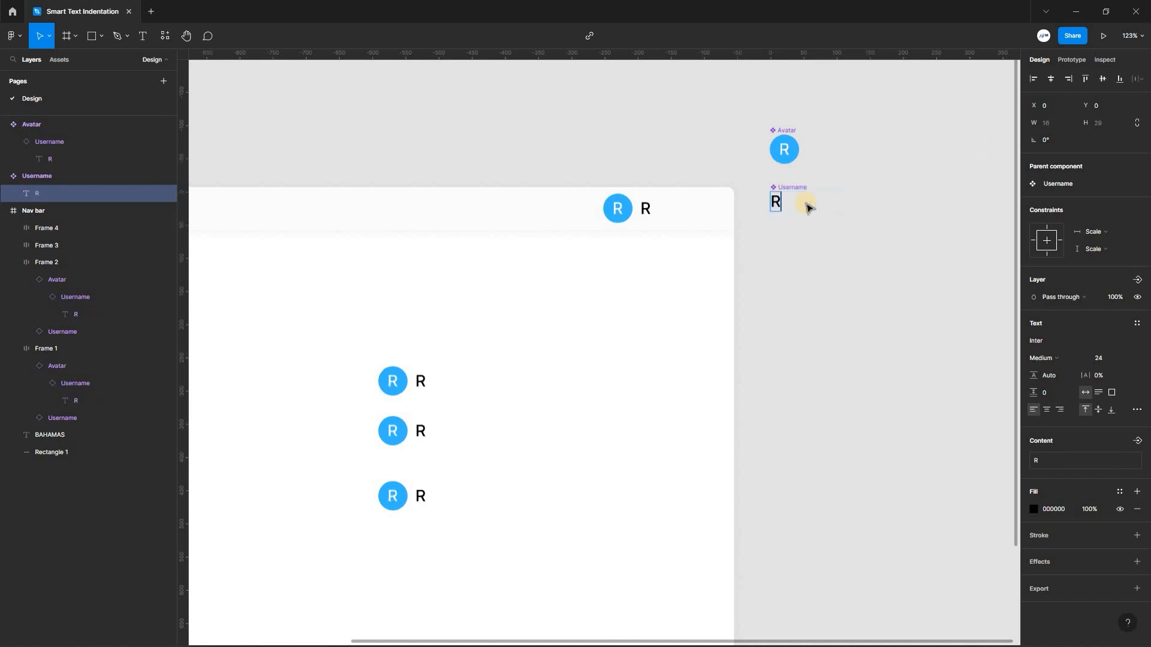
pyautogui.write('osemo')
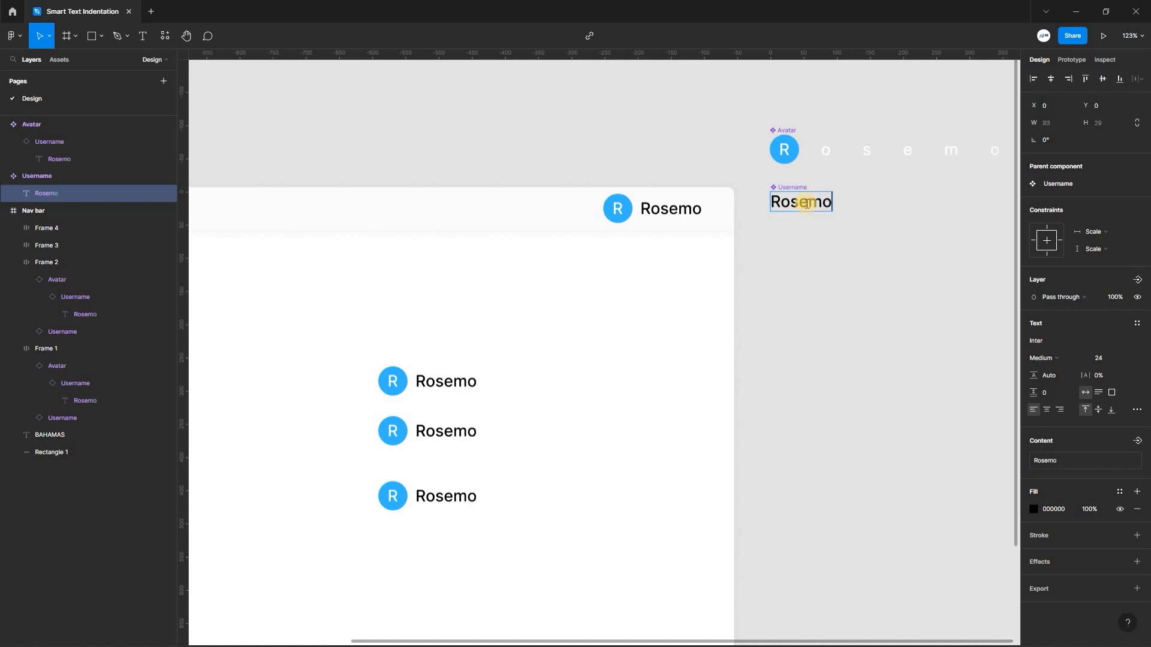
pyautogui.write('nd')
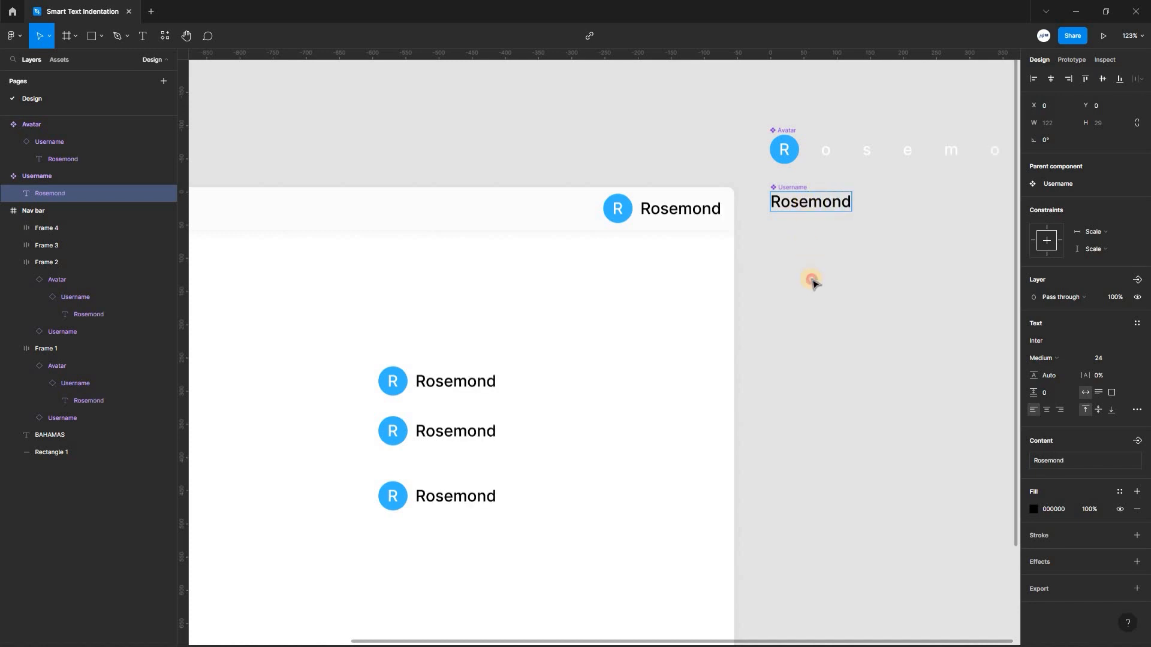
pyautogui.press('Escape')
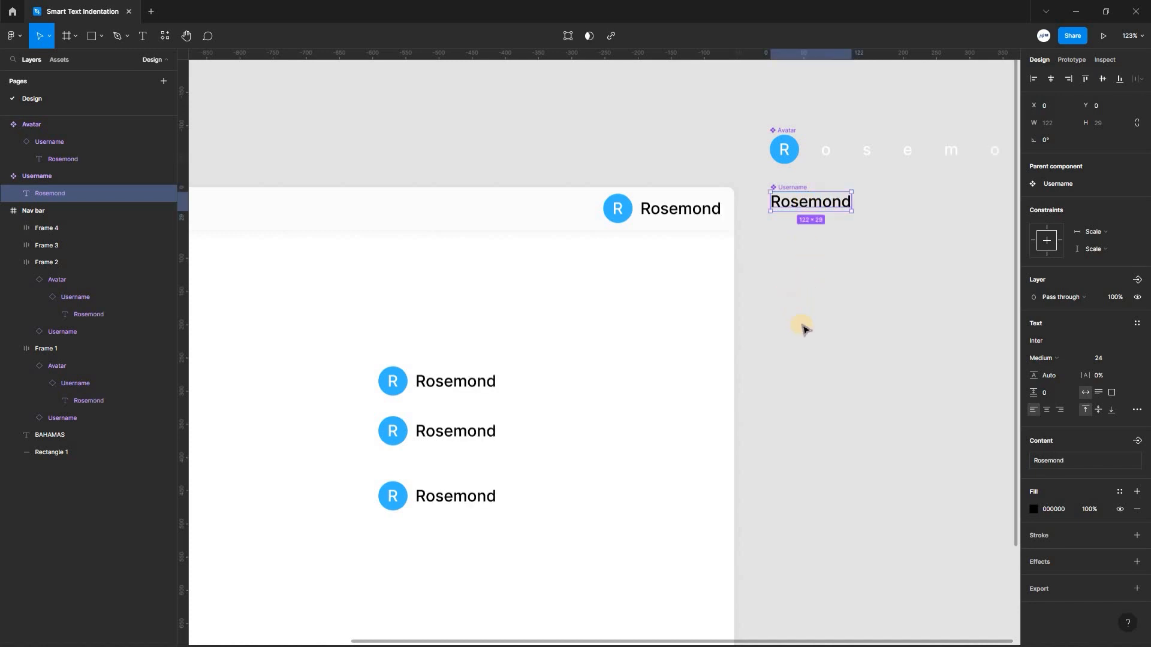